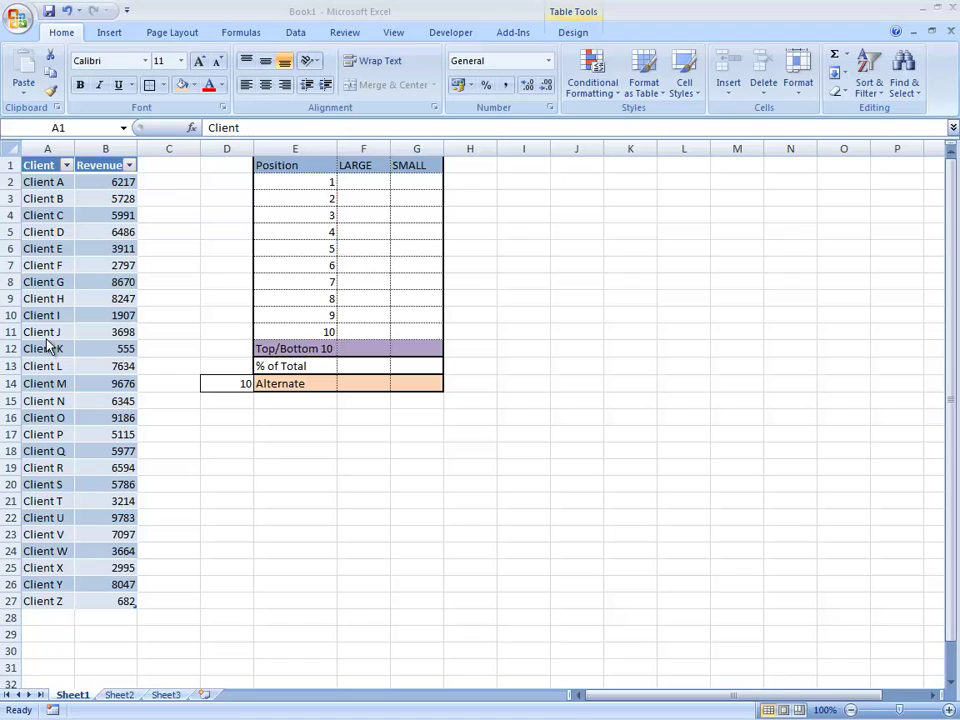
# Examine the client revenue table's headers, its Revenue formulas and the name assigned to the table.
pyautogui.click(26, 166)
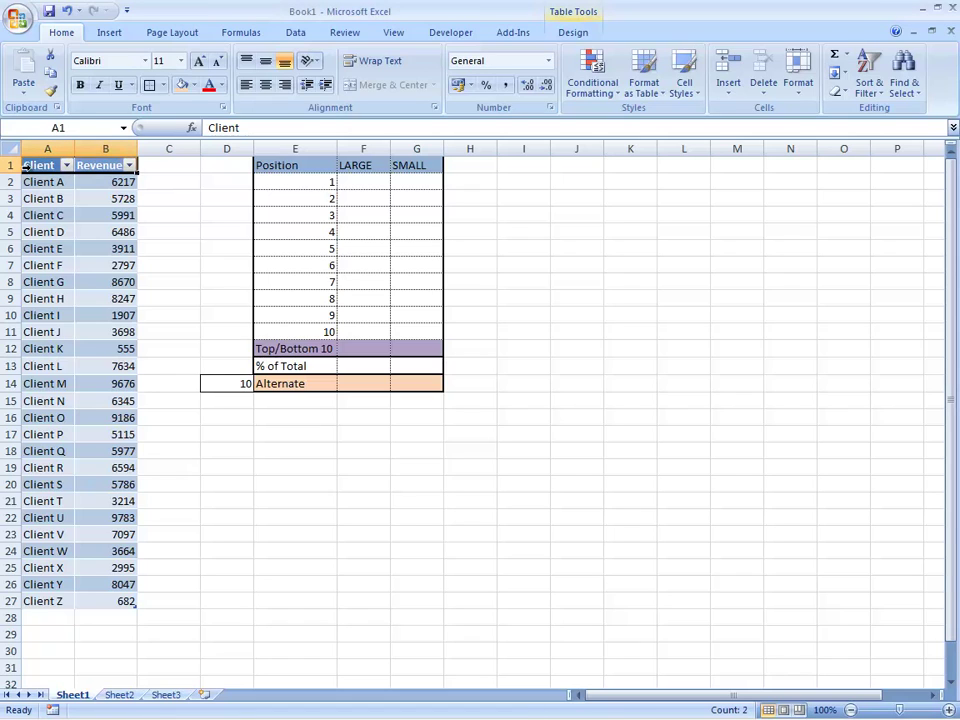
pyautogui.click(26, 166)
pyautogui.press('Down')
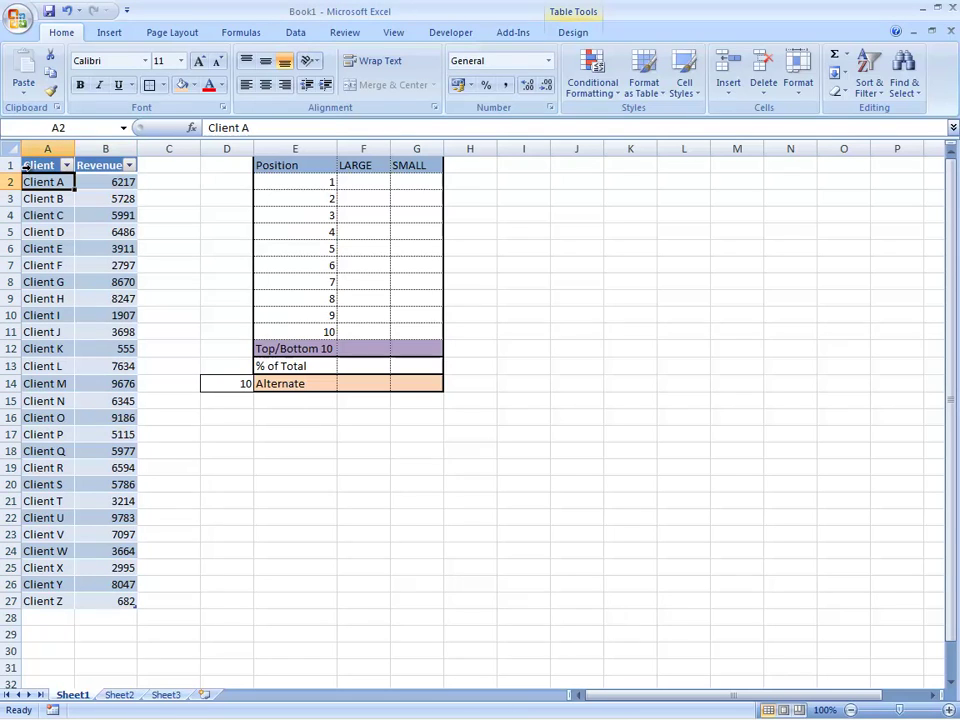
pyautogui.press('Up')
pyautogui.press('Right')
pyautogui.press('Down')
pyautogui.press('Down')
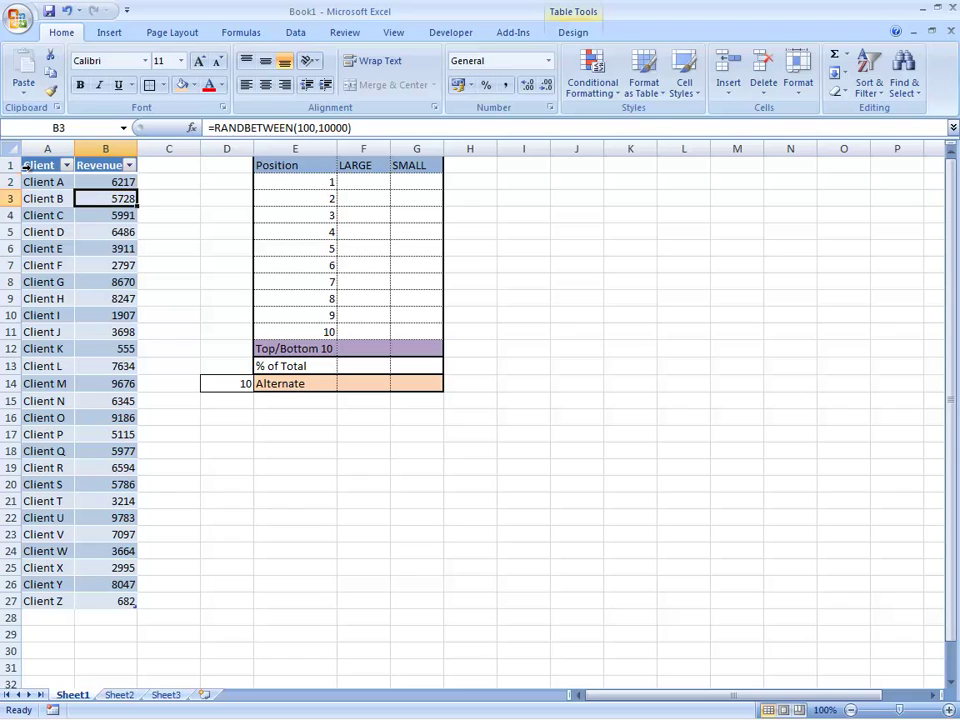
pyautogui.press('Down')
pyautogui.hotkey('ctrl', 'Home')
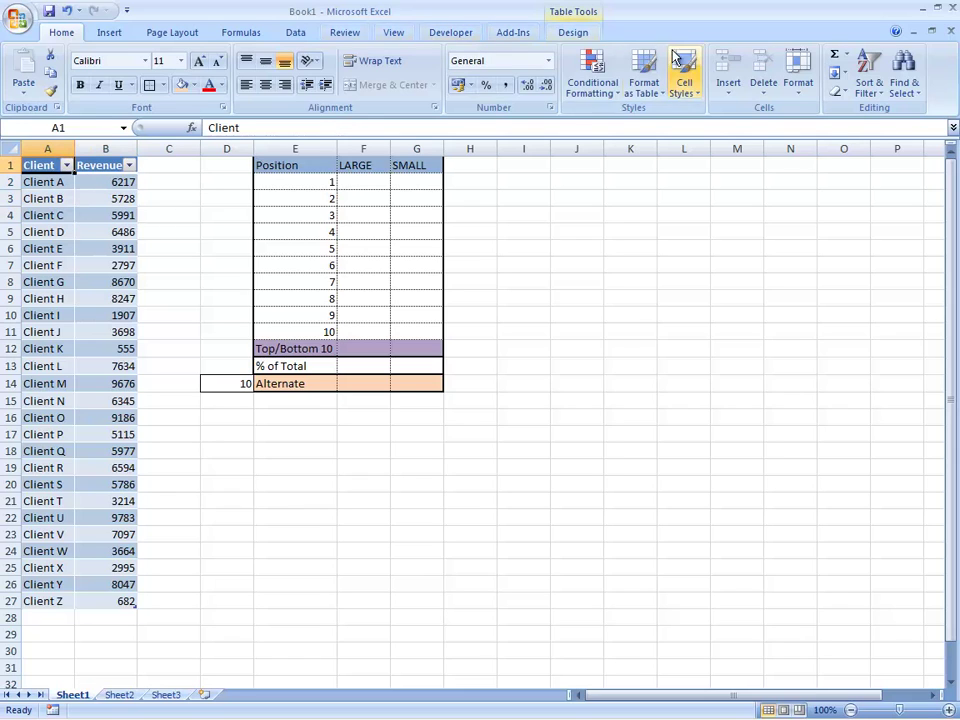
pyautogui.click(577, 32)
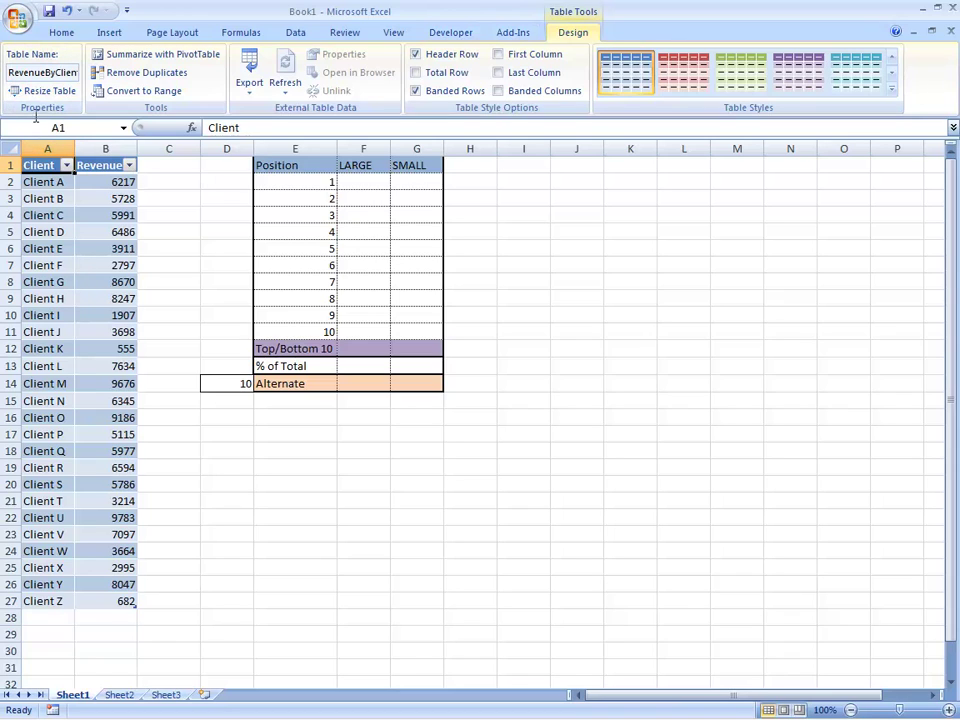
# Enter =LARGE(RevenueByClient[Revenue],E2) in F2 to return the revenue for position 1.
pyautogui.click(350, 182)
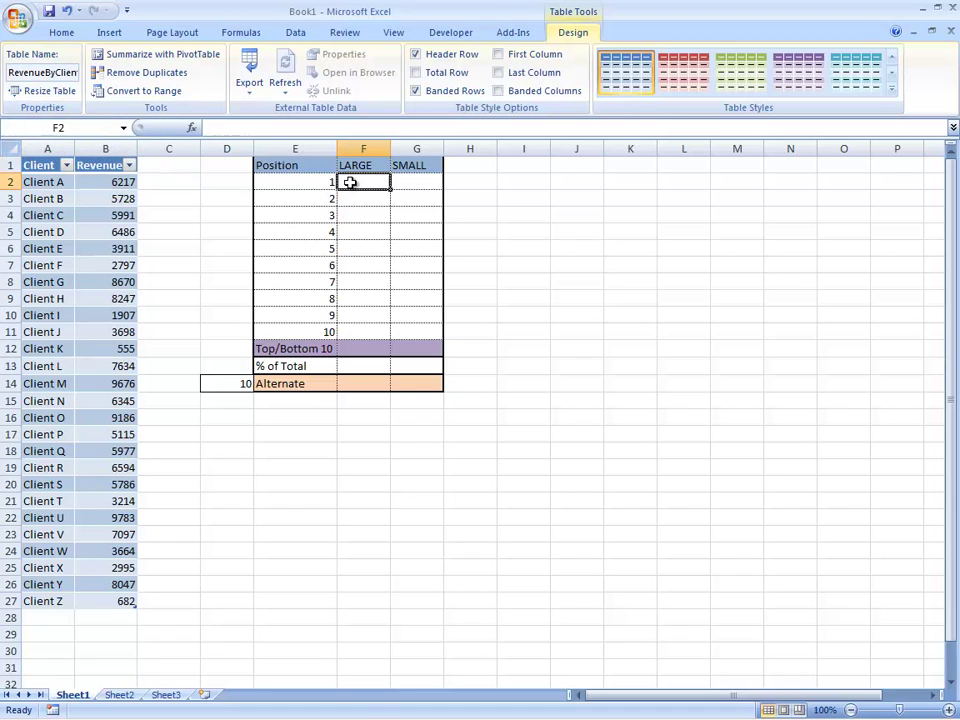
pyautogui.write('=')
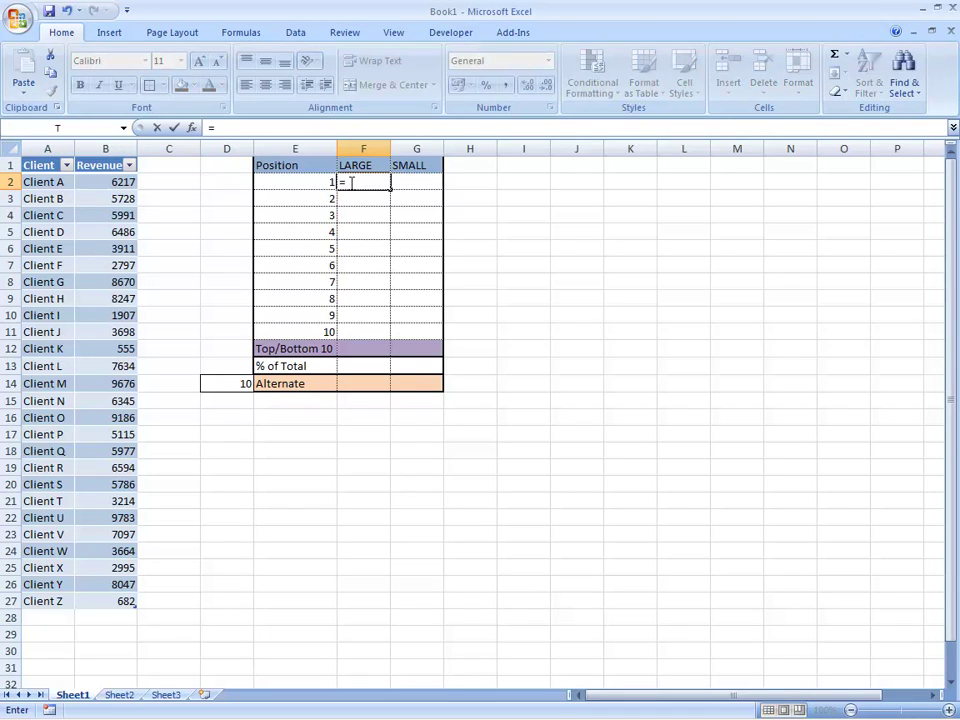
pyautogui.write('large(r')
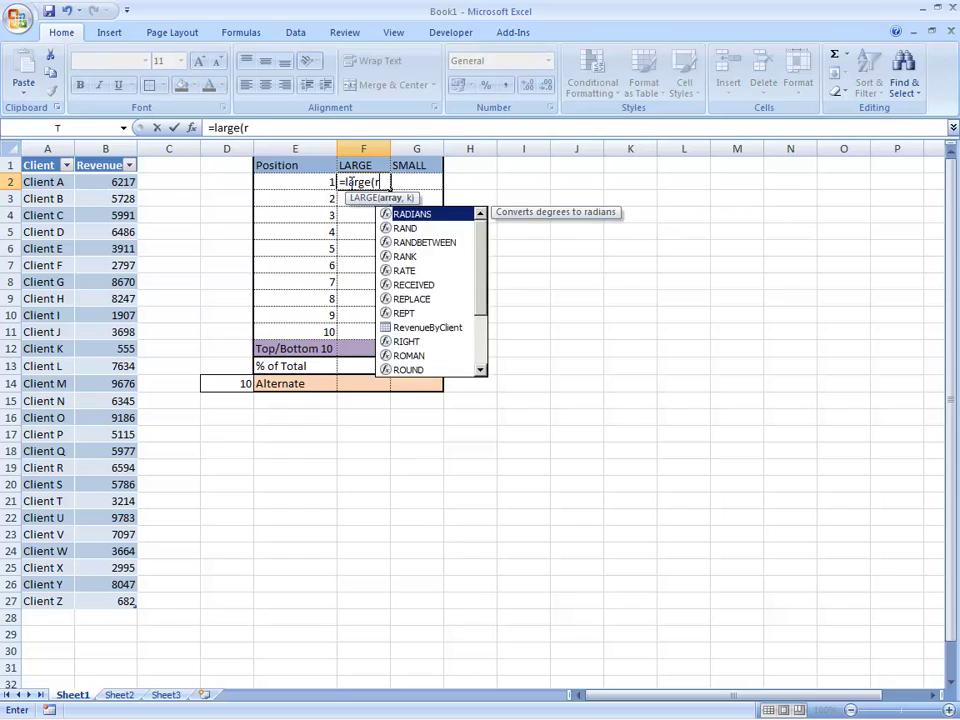
pyautogui.write('evenueby')
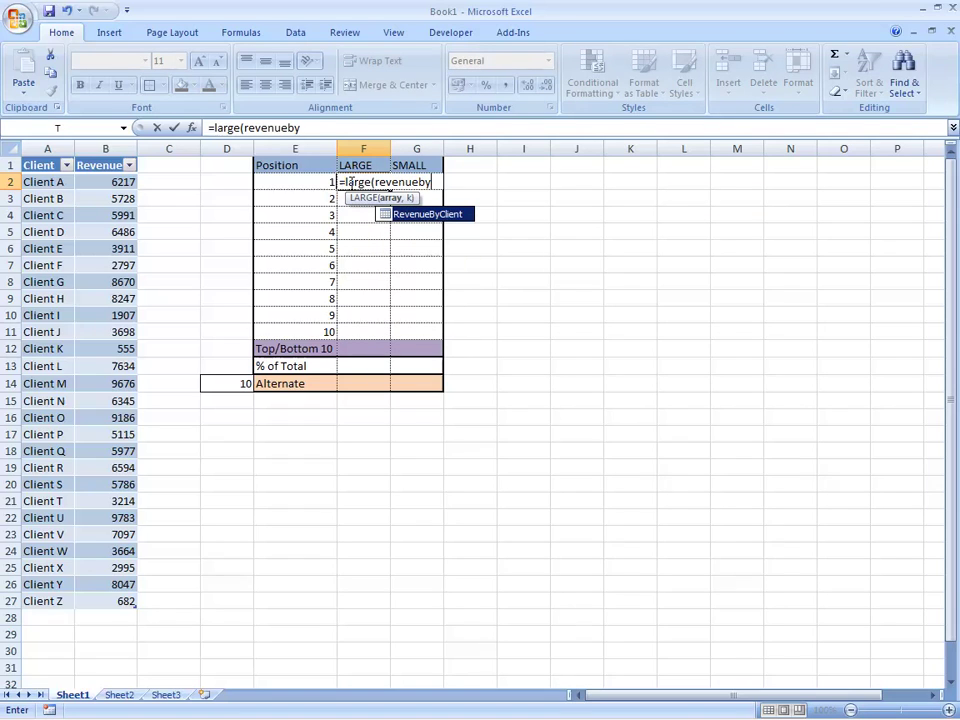
pyautogui.write('client[')
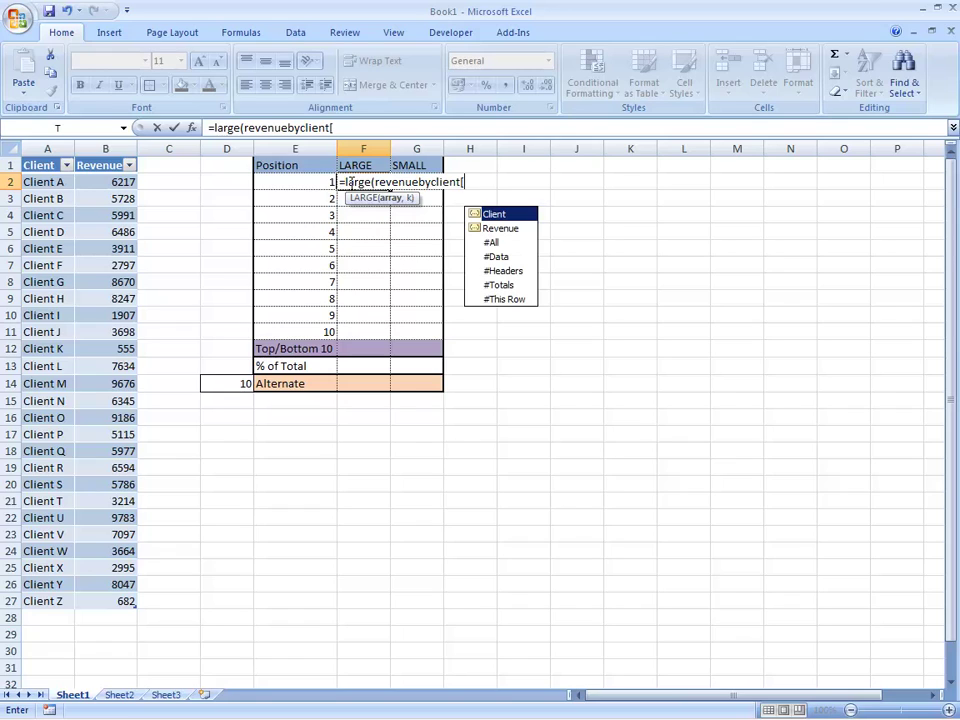
pyautogui.doubleClick(512, 229)
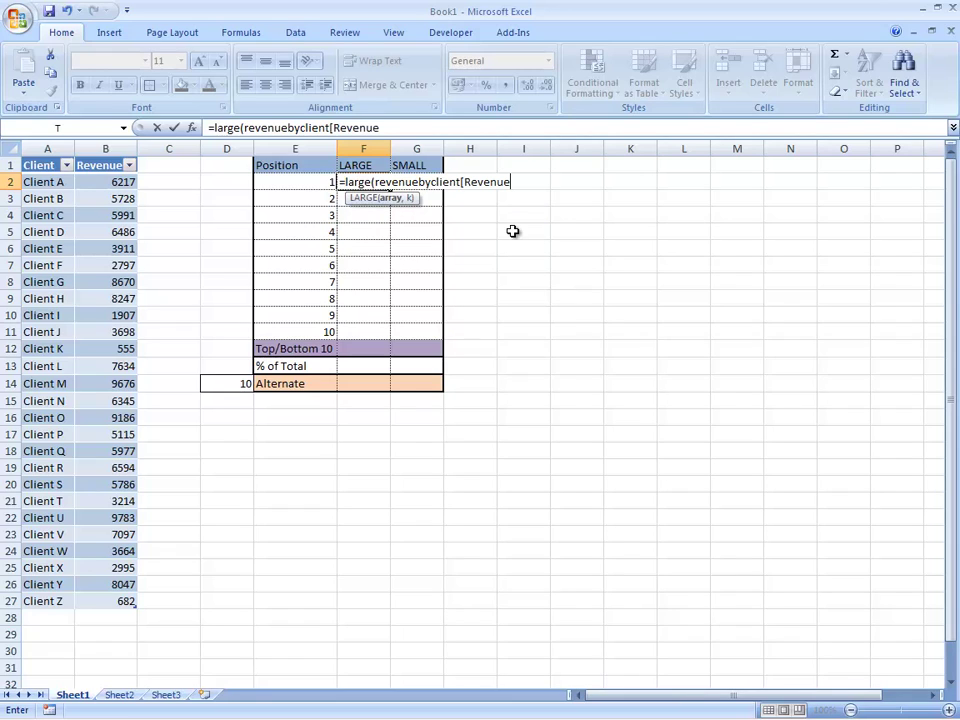
pyautogui.write(']')
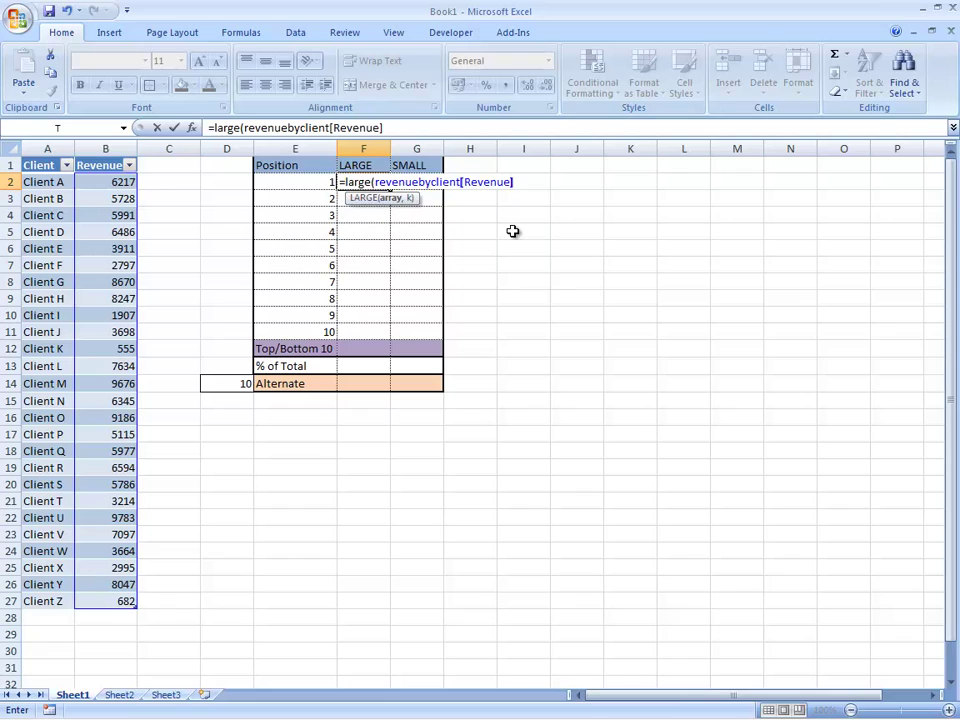
pyautogui.write(',')
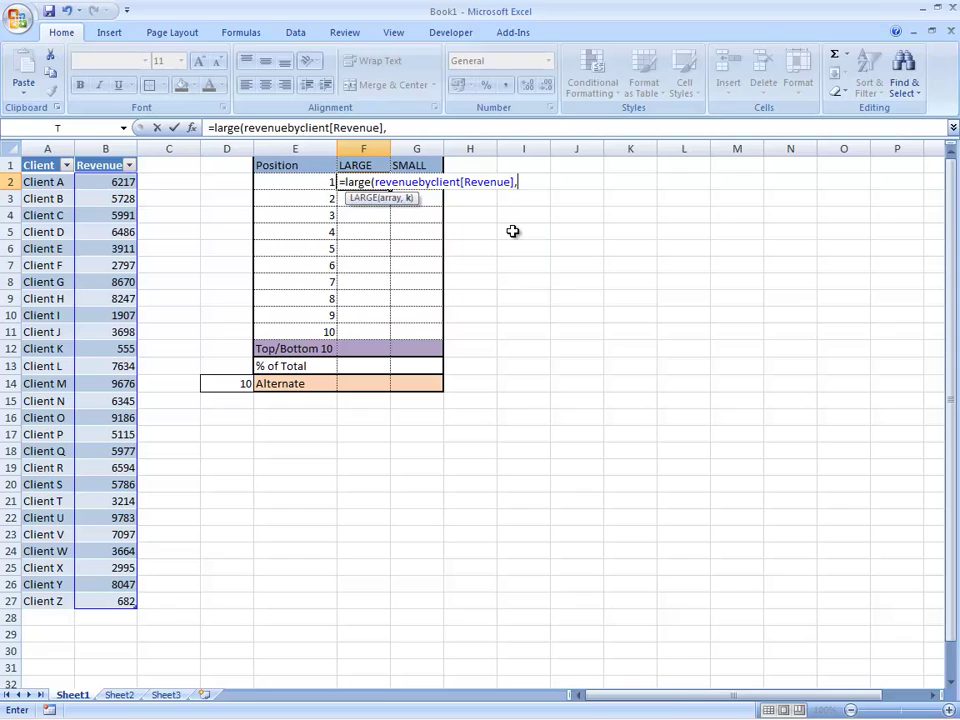
pyautogui.click(281, 184)
pyautogui.write(')')
pyautogui.press('Return')
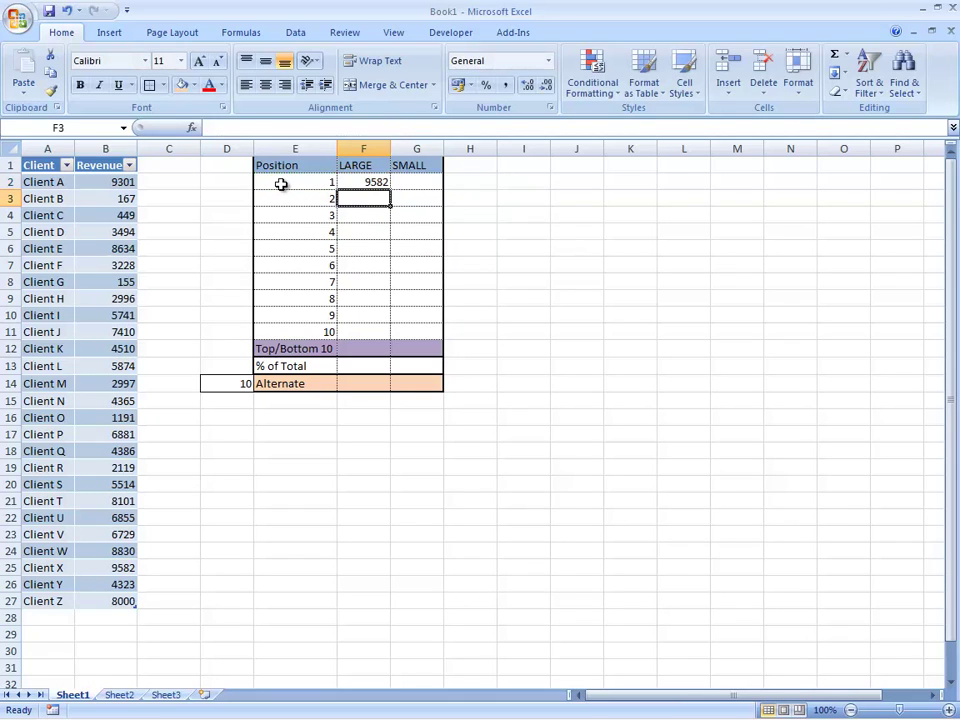
# Copy the LARGE formula from F2 down through F11 to cover positions 1 to 10.
pyautogui.press('Up')
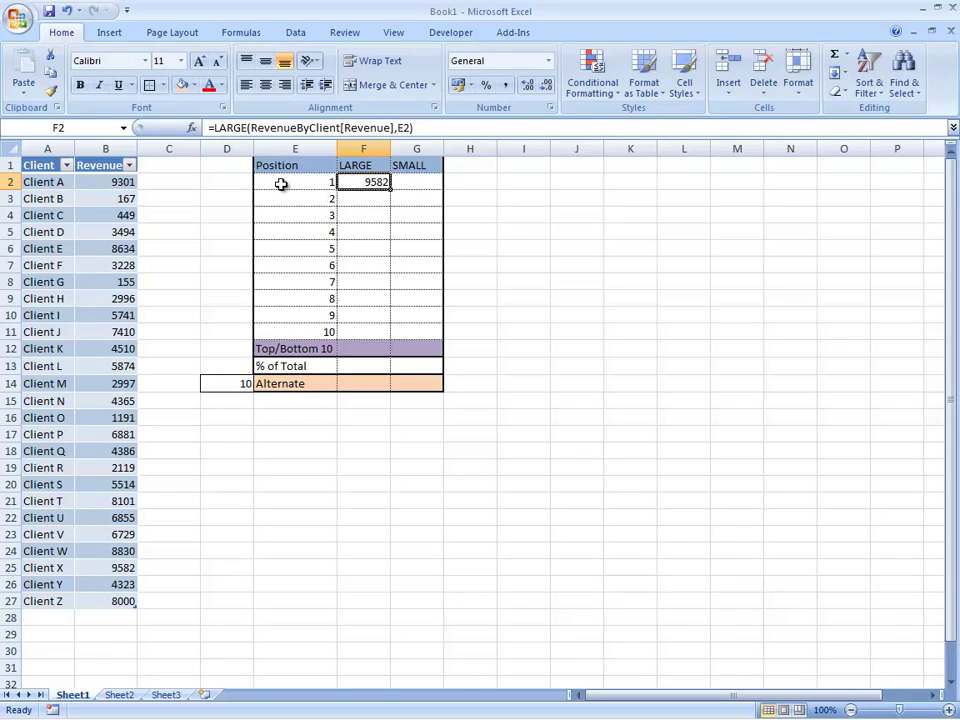
pyautogui.hotkey('ctrl', 'c')
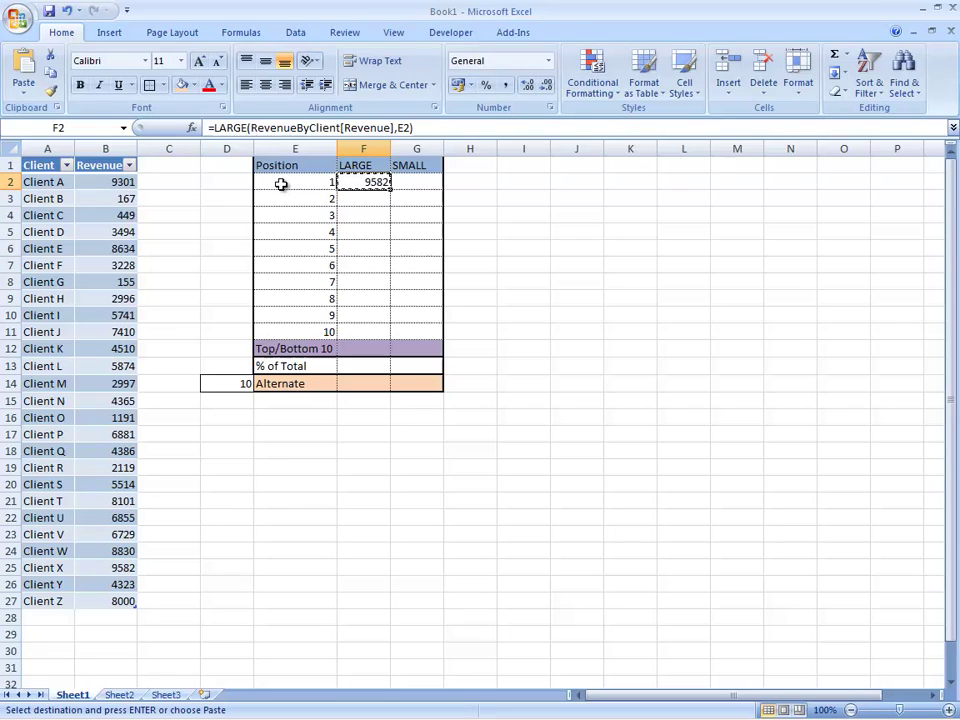
pyautogui.hotkey('shift', 'Down')
pyautogui.hotkey('shift', 'Down')
pyautogui.hotkey('shift', 'Down')
pyautogui.hotkey('shift', 'Down')
pyautogui.hotkey('shift', 'Down')
pyautogui.hotkey('shift', 'Down')
pyautogui.hotkey('shift', 'Down')
pyautogui.hotkey('shift', 'Down')
pyautogui.hotkey('shift', 'Down')
pyautogui.press('Return')
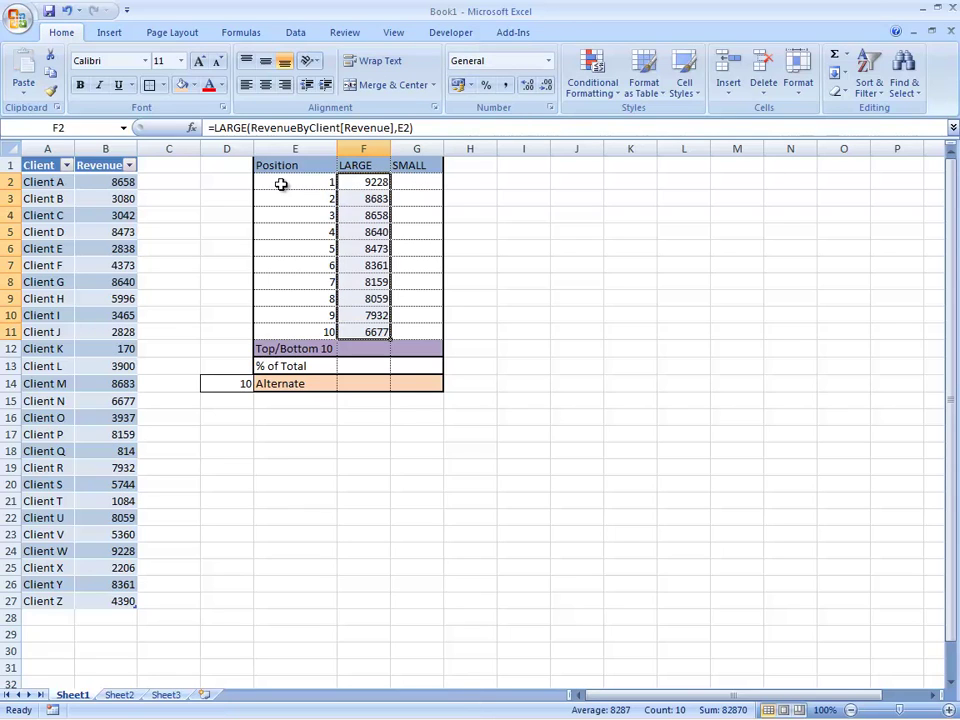
# Total the ten largest revenues in F12 with =SUM(F2:F11).
pyautogui.press('Down')
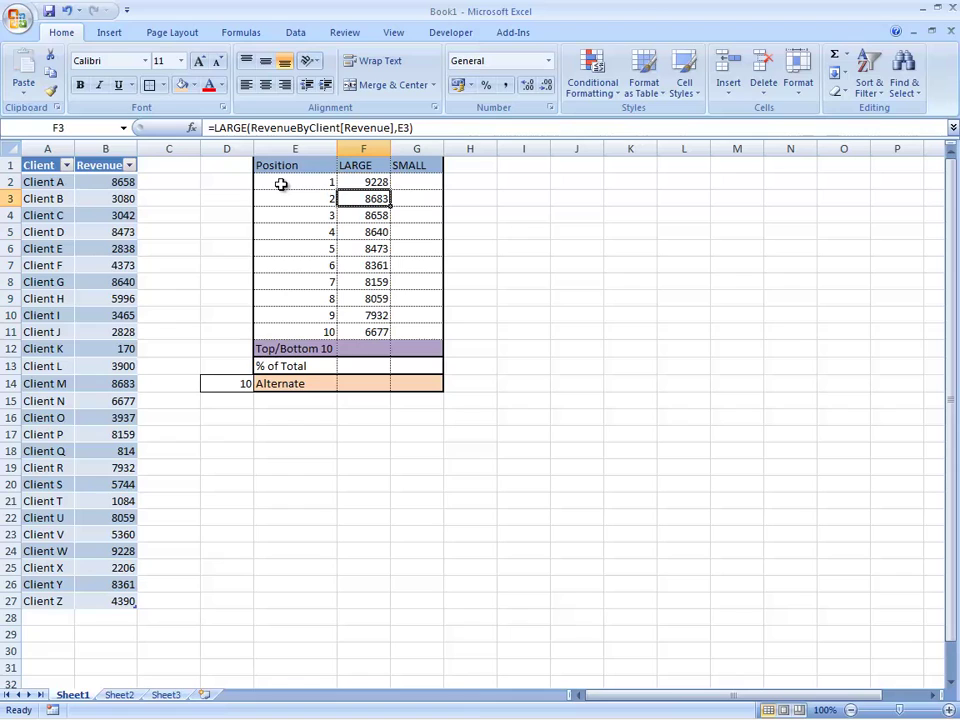
pyautogui.press('Down')
pyautogui.press('Down')
pyautogui.press('Down')
pyautogui.press('Down')
pyautogui.press('Down')
pyautogui.press('Down')
pyautogui.press('Down')
pyautogui.press('Down')
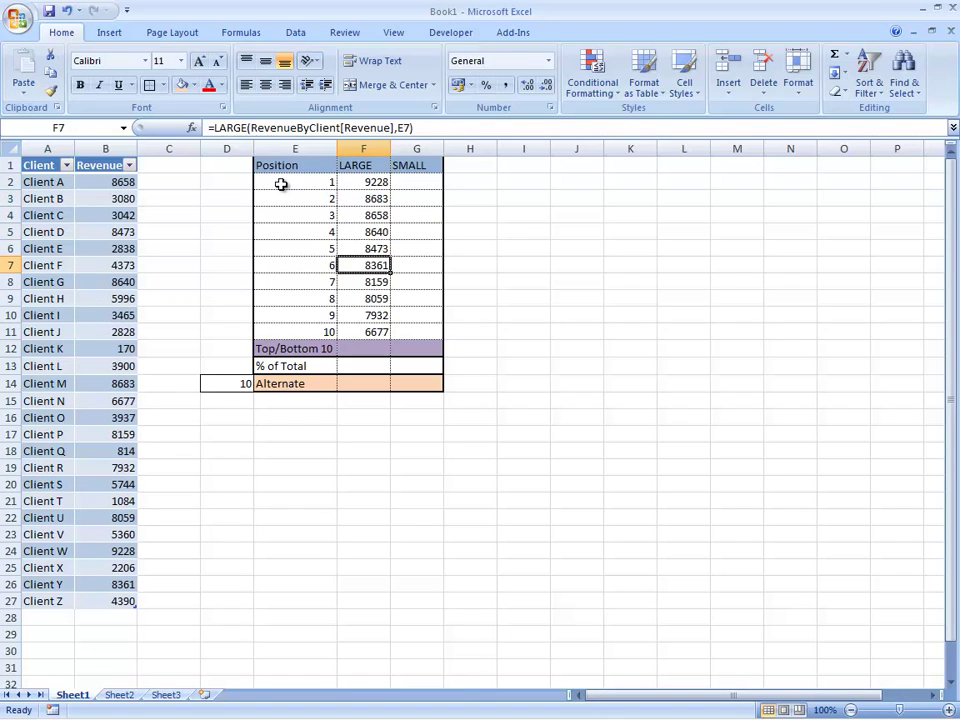
pyautogui.press('Down')
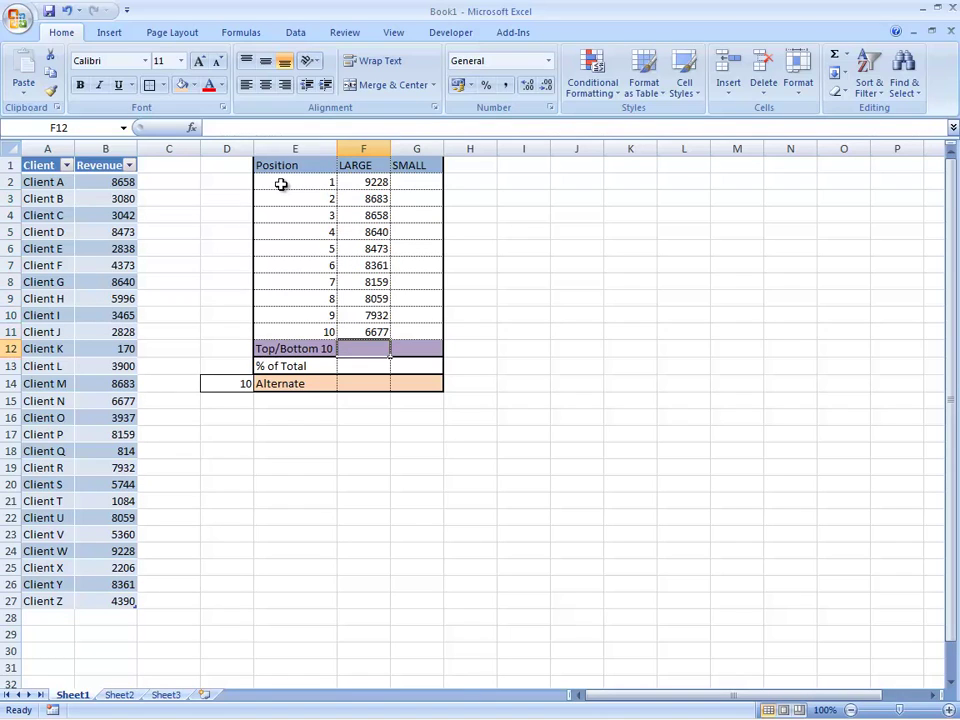
pyautogui.click(836, 57)
pyautogui.press('Return')
# Enter =SMALL(RevenueByClient[Revenue],E2) in G2 to return the smallest revenue for position 1.
pyautogui.press('Up')
pyautogui.press('Up')
pyautogui.press('Up')
pyautogui.press('Up')
pyautogui.press('Up')
pyautogui.press('Up')
pyautogui.press('Up')
pyautogui.press('Up')
pyautogui.press('Up')
pyautogui.press('Up')
pyautogui.press('Up')
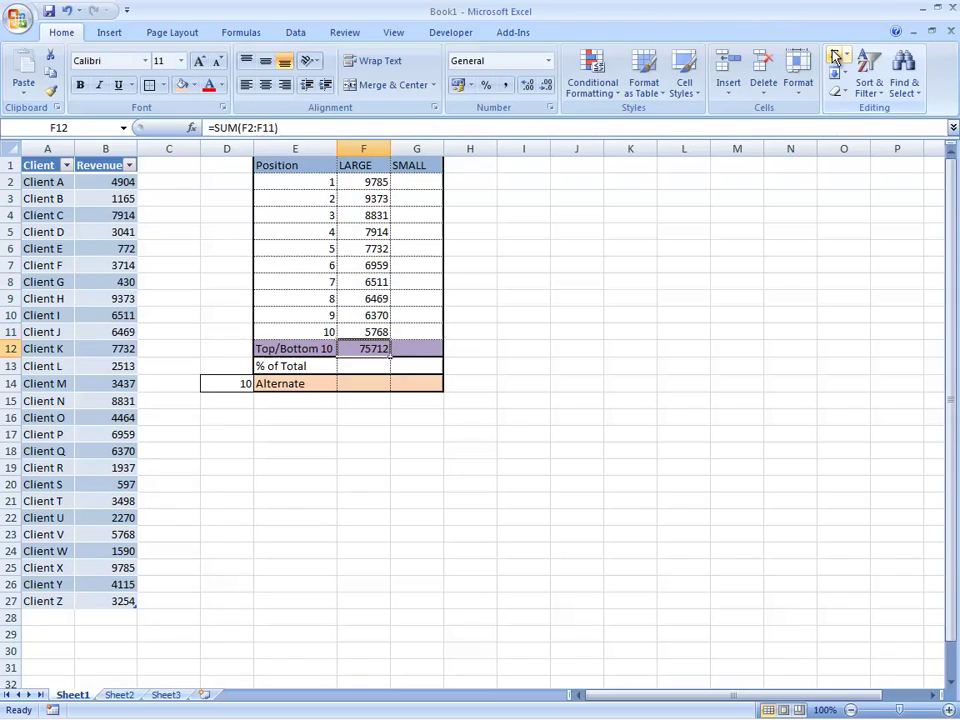
pyautogui.press('Right')
pyautogui.write('=')
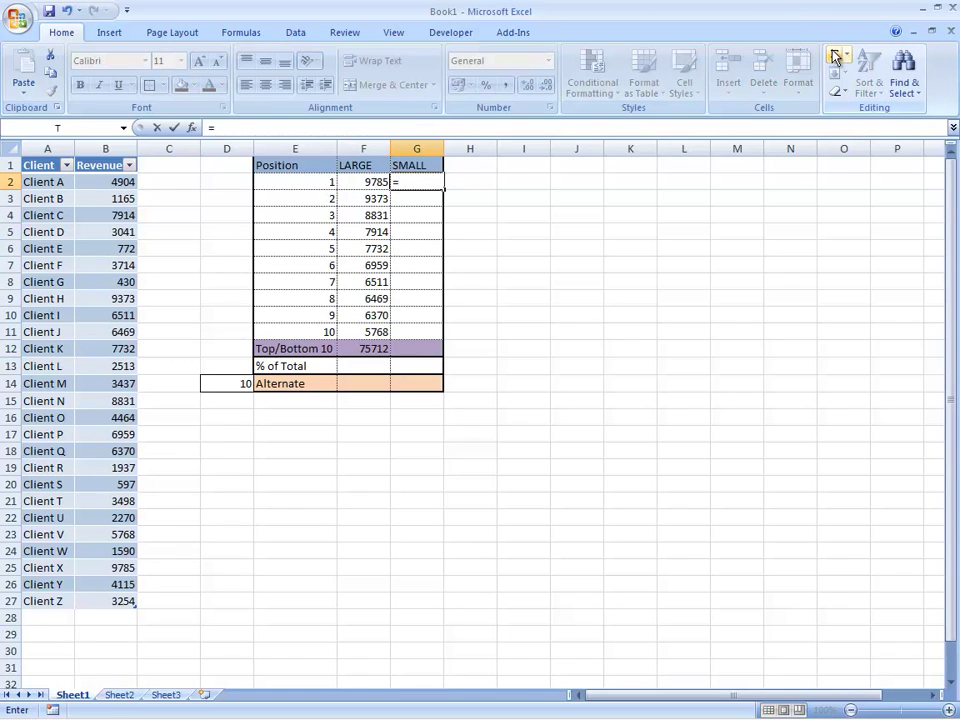
pyautogui.write('small(')
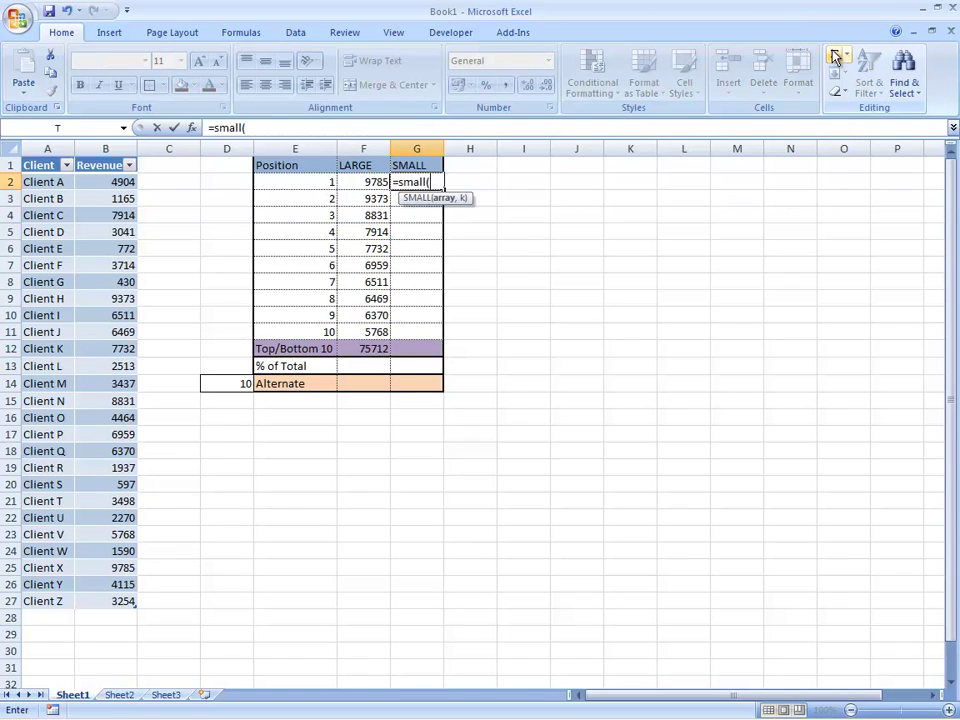
pyautogui.write('revenueby')
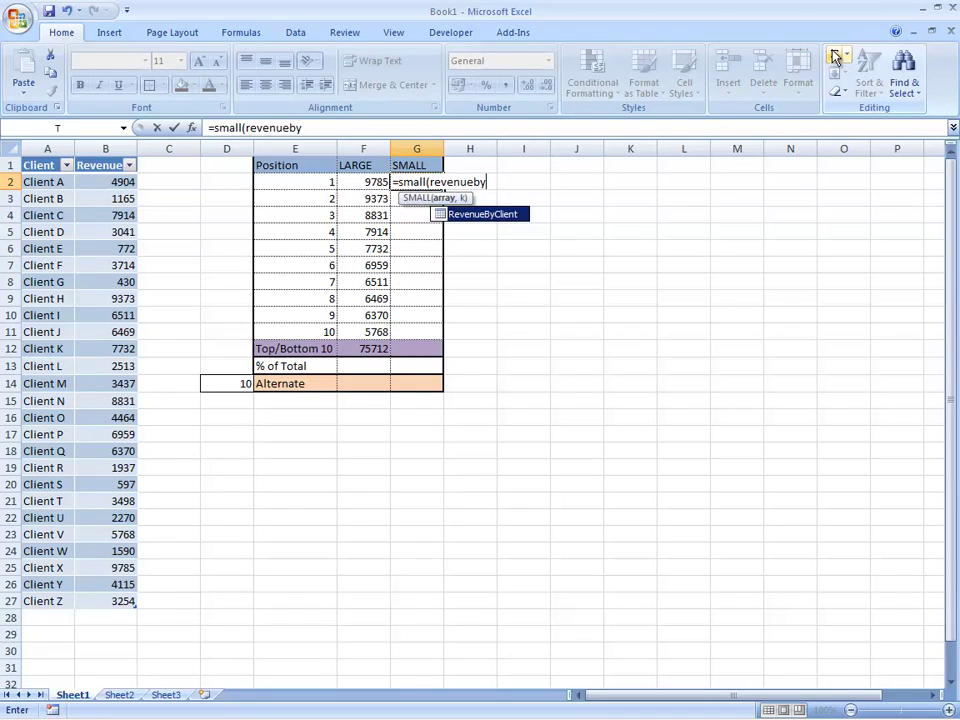
pyautogui.write('client[reve')
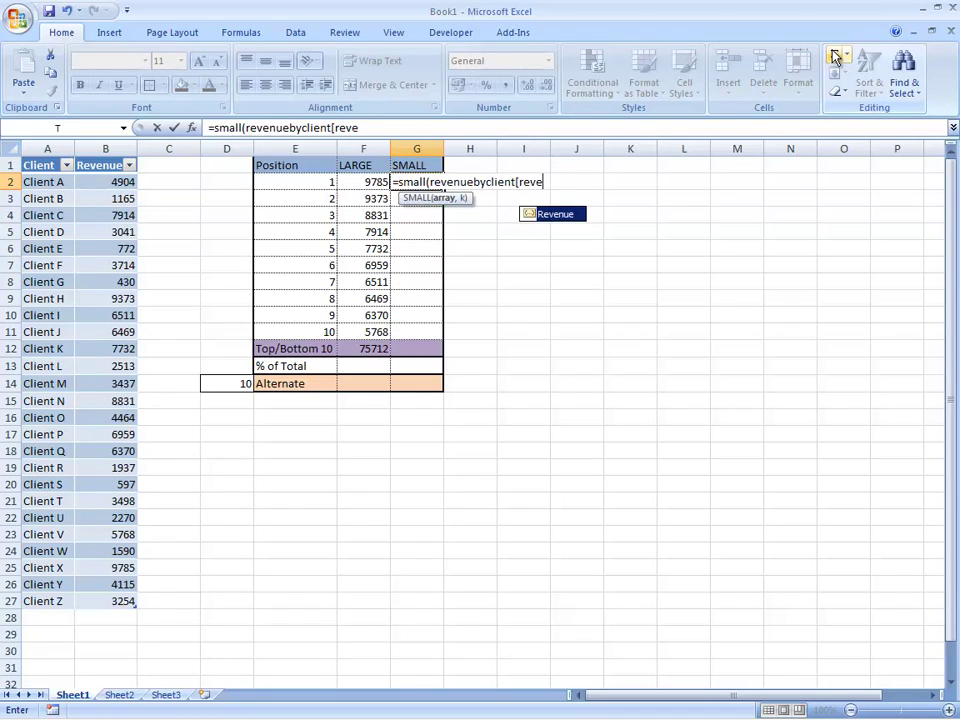
pyautogui.write('nue],')
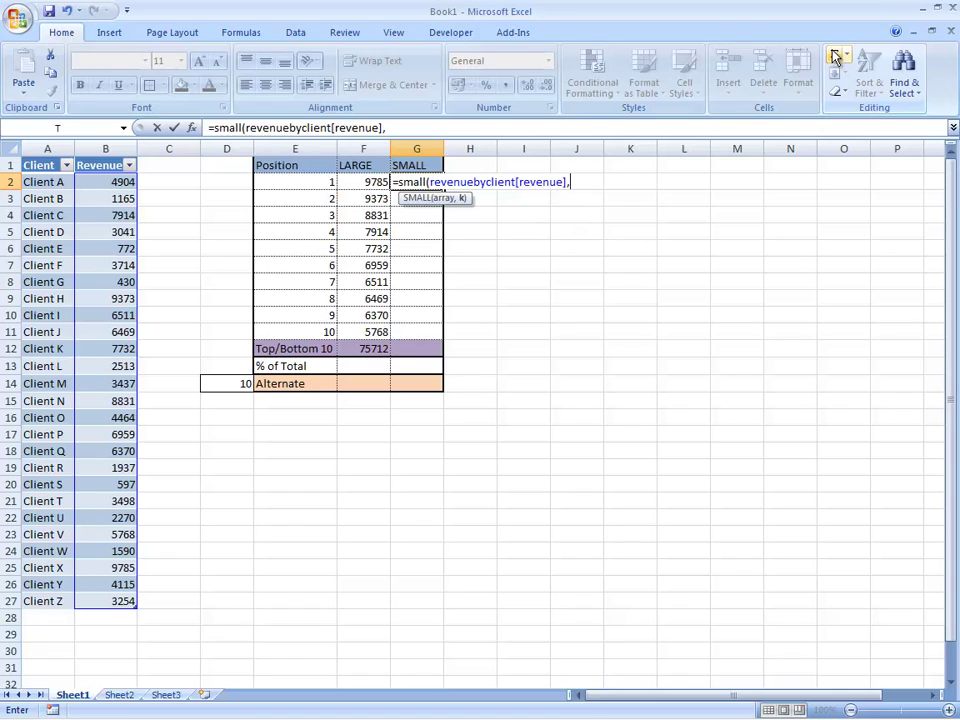
pyautogui.click(323, 178)
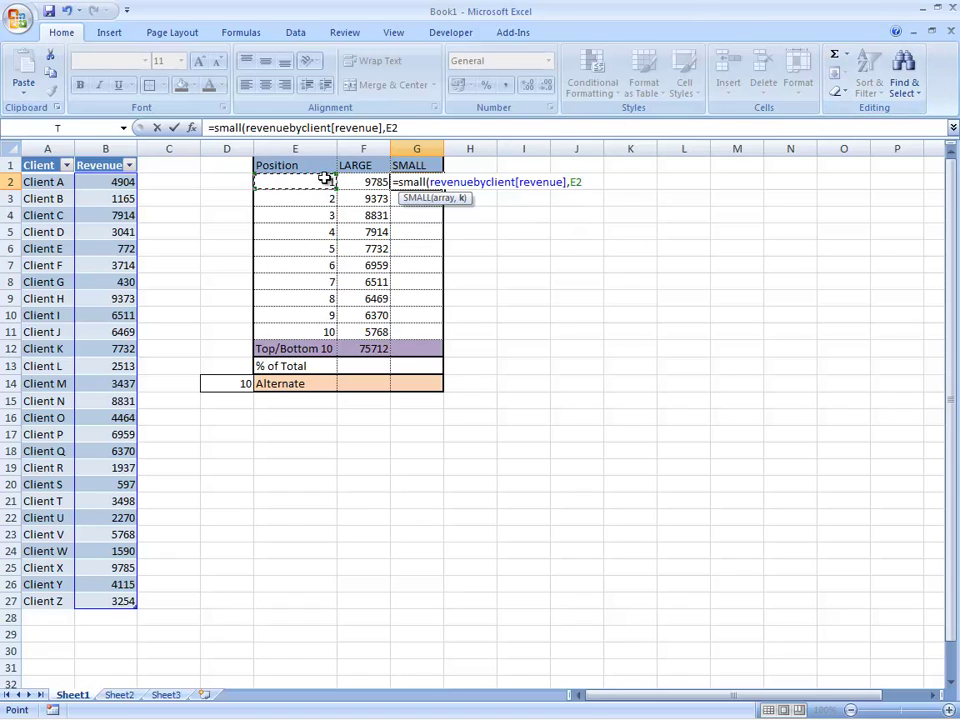
pyautogui.press('Return')
# Copy the SMALL formula from G2 down through G11 for all ten positions.
pyautogui.press('Up')
pyautogui.hotkey('alt', 'e')
pyautogui.press('c')
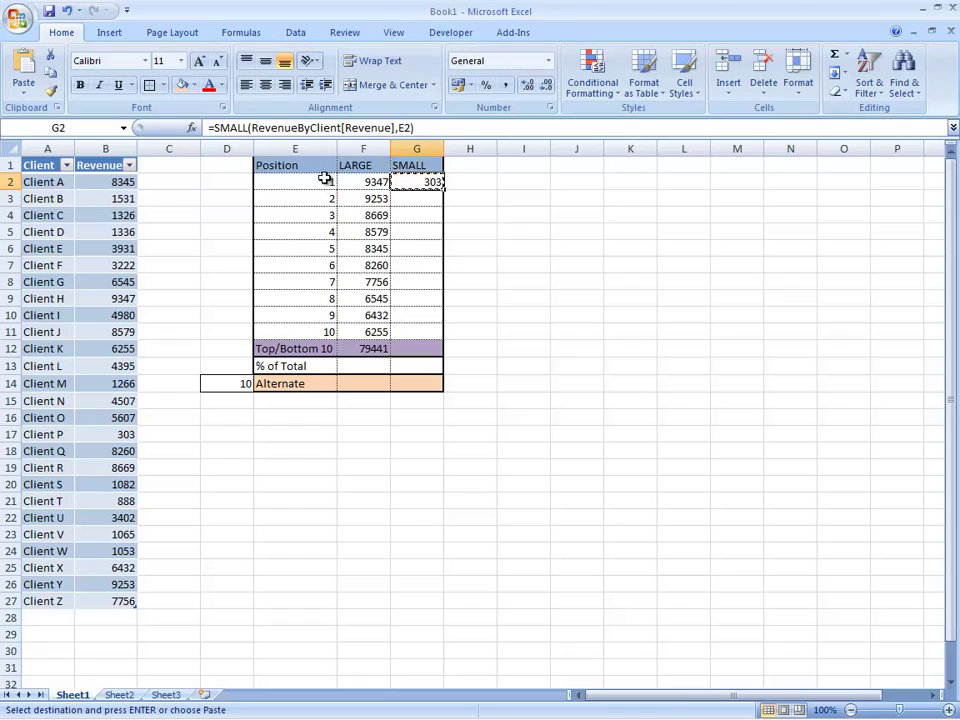
pyautogui.hotkey('shift', 'Down')
pyautogui.hotkey('shift', 'Down')
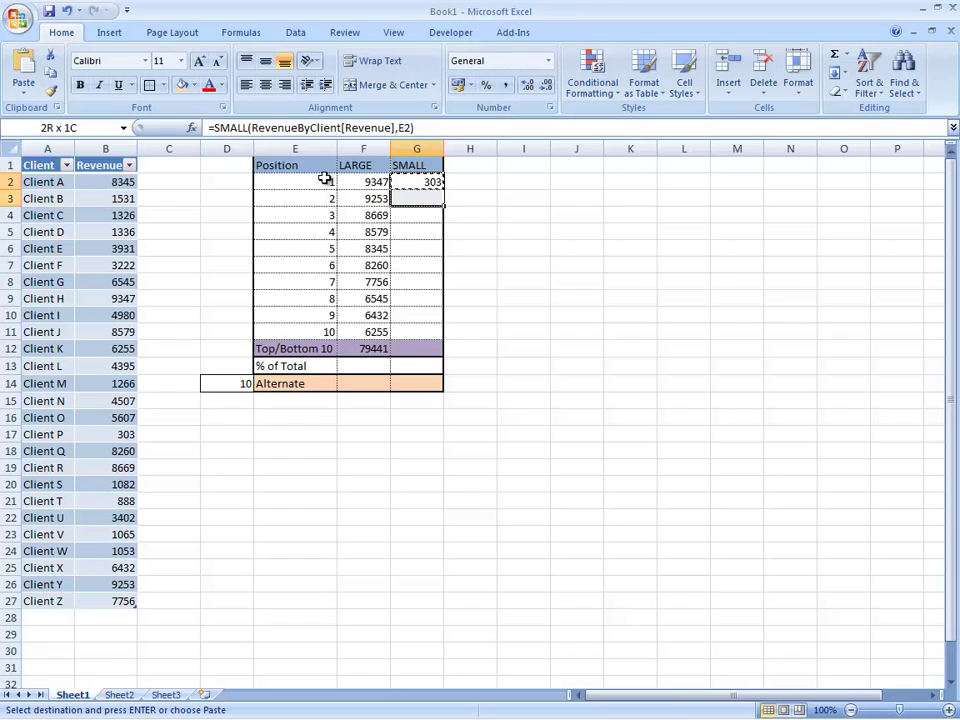
pyautogui.hotkey('shift', 'Down')
pyautogui.hotkey('shift', 'Down')
pyautogui.hotkey('shift', 'Down')
pyautogui.hotkey('shift', 'Down')
pyautogui.hotkey('shift', 'Down')
pyautogui.hotkey('shift', 'Down')
pyautogui.hotkey('shift', 'Down')
pyautogui.press('Return')
pyautogui.hotkey('shift', 'Return')
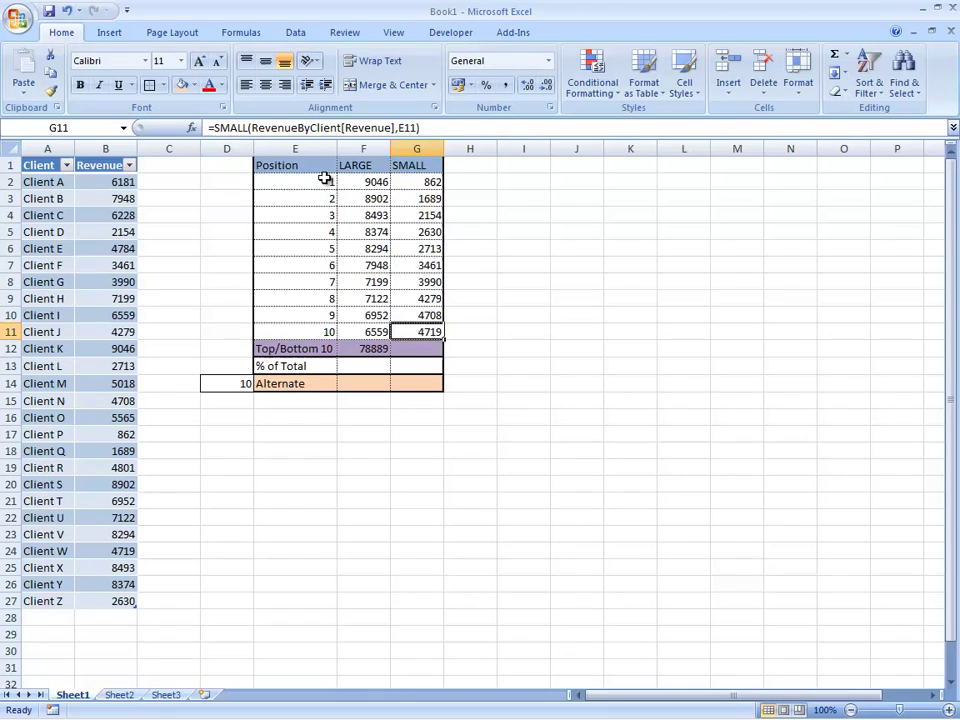
# Total the ten smallest revenues in G12 with =SUM(G2:G11).
pyautogui.press('Down')
pyautogui.click(836, 57)
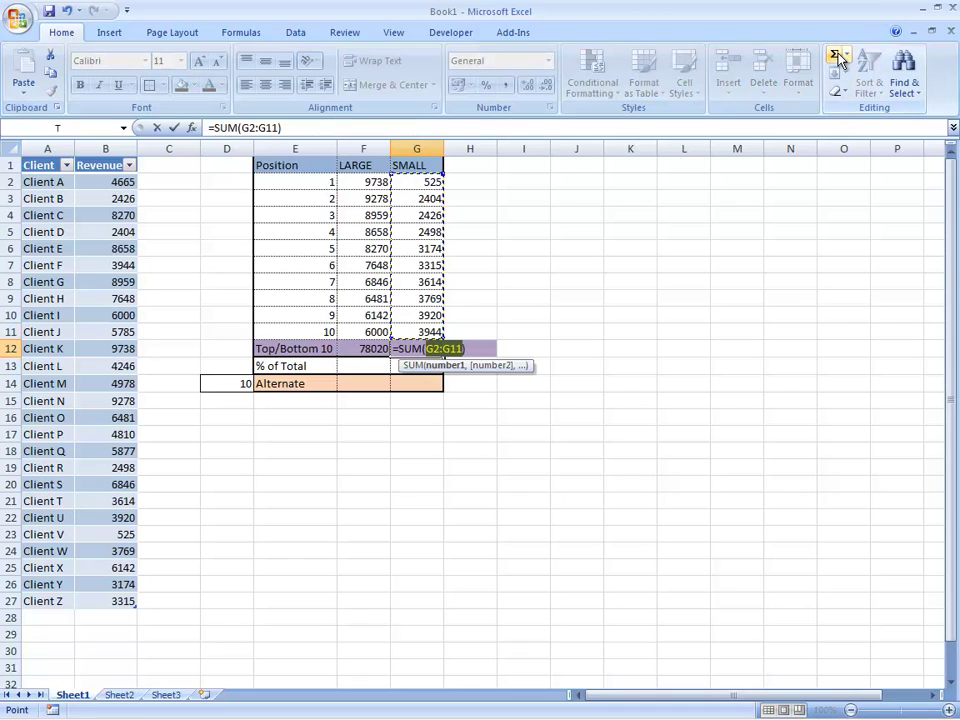
pyautogui.press('Return')
pyautogui.hotkey('ctrl', 'Home')
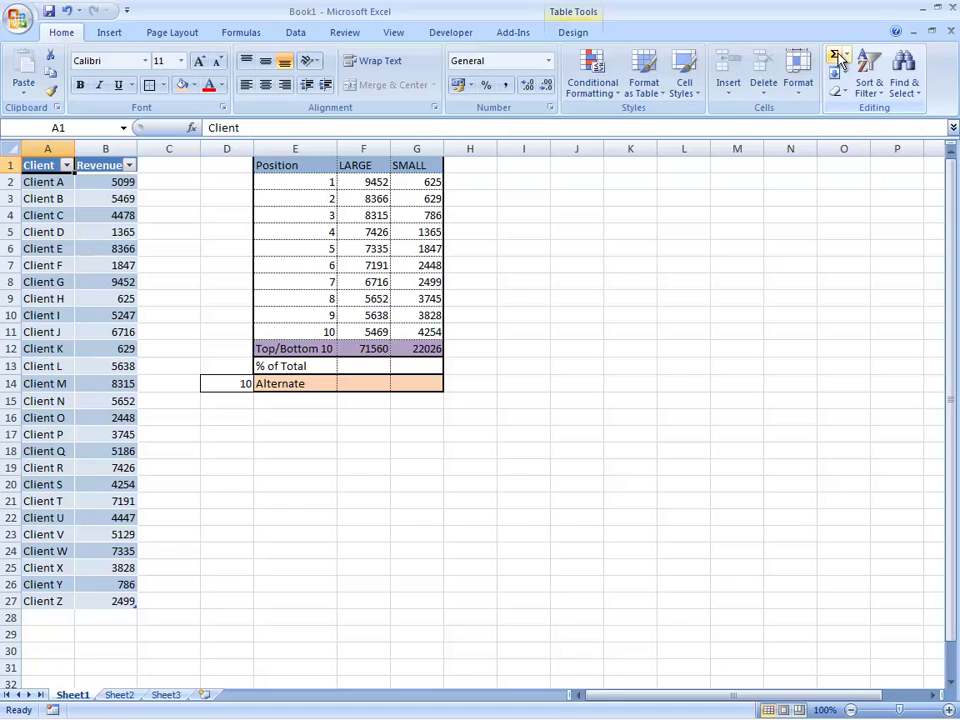
# Enter =F12/RevenueByClient[Revenue] in F13 as the share of total revenue for the ten largest values.
pyautogui.click(358, 372)
pyautogui.write('=')
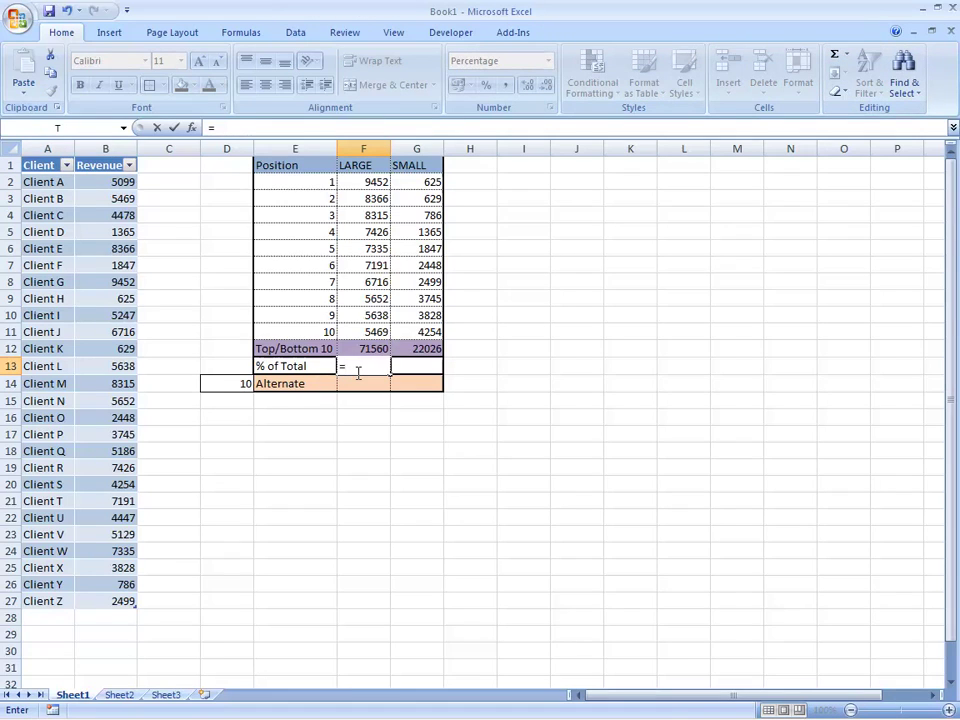
pyautogui.press('Up')
pyautogui.write('/')
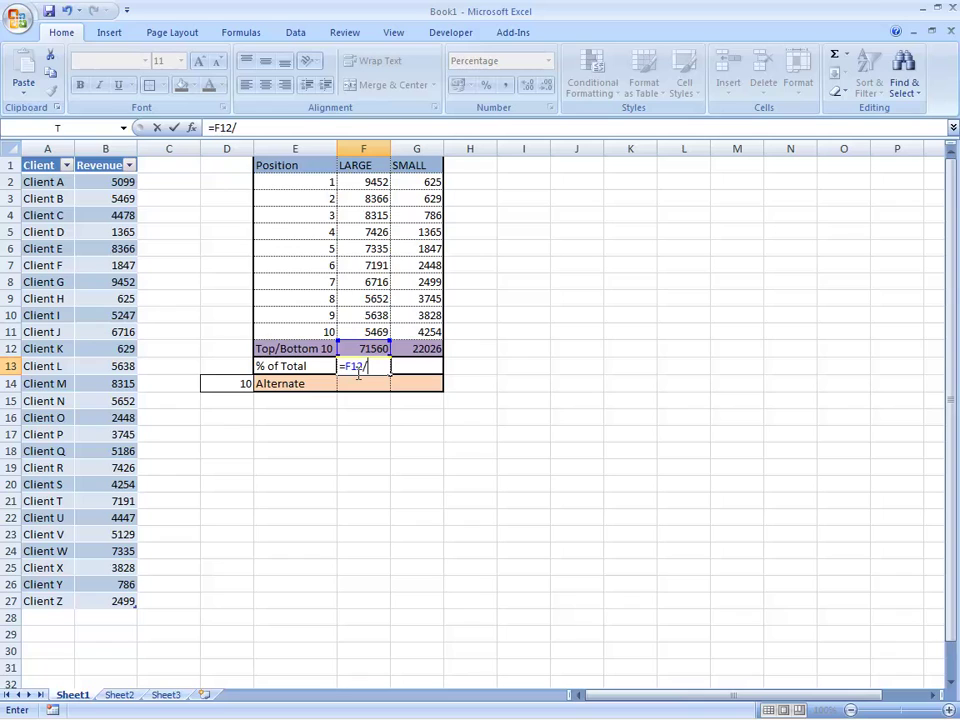
pyautogui.write('revenu')
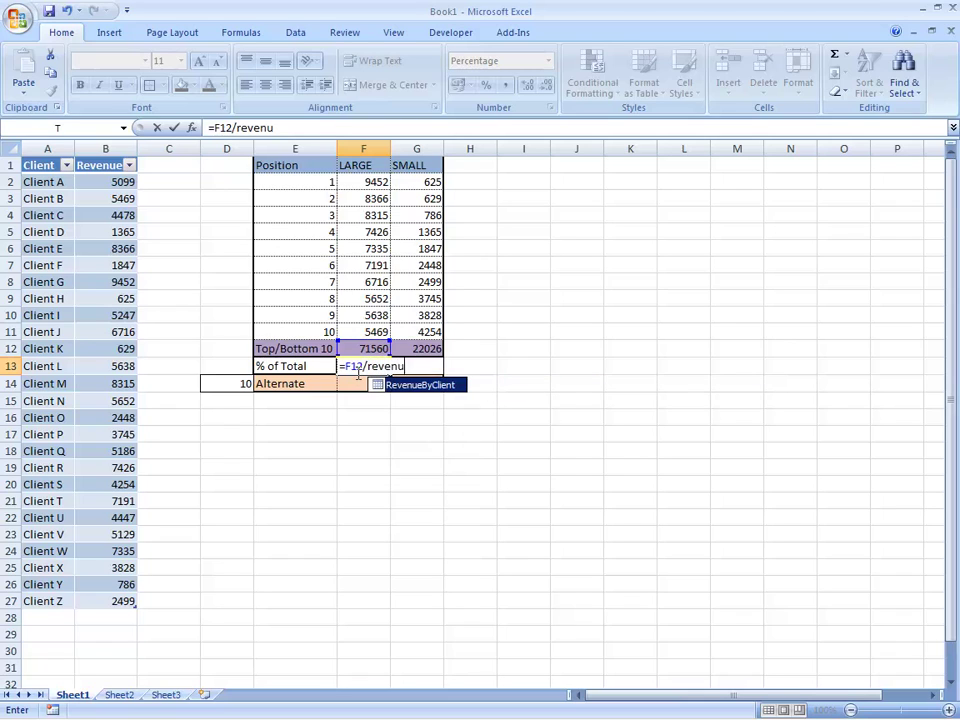
pyautogui.write('ebyclient[revenue')
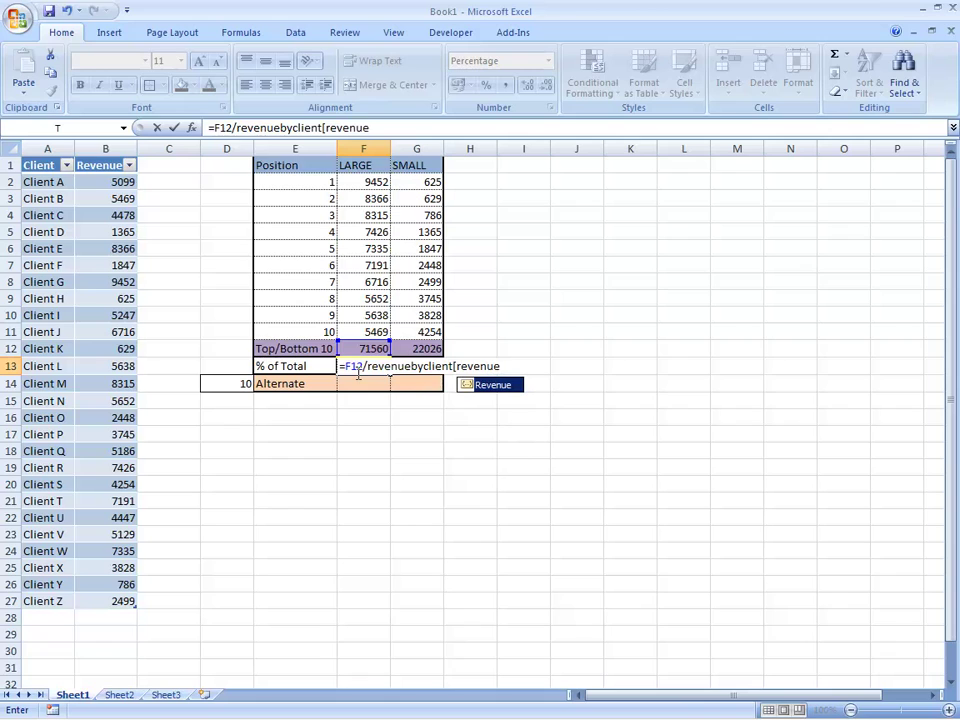
pyautogui.press('Return')
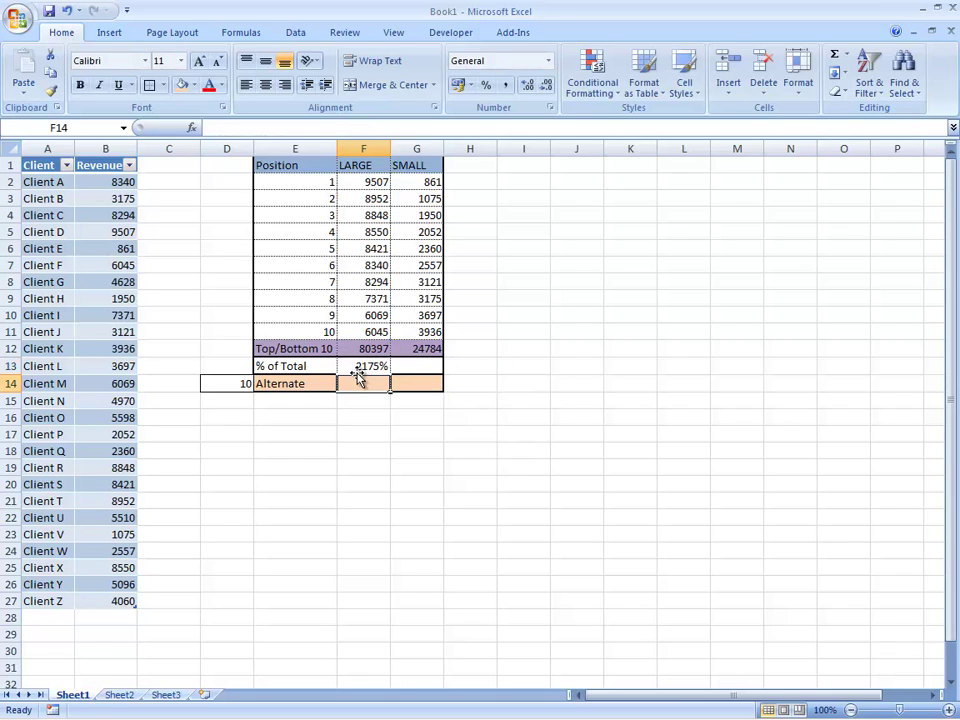
# Wrap the divisor in F13 in SUM so the formula reads =F12/SUM(RevenueByClient[Revenue]).
pyautogui.press('Up')
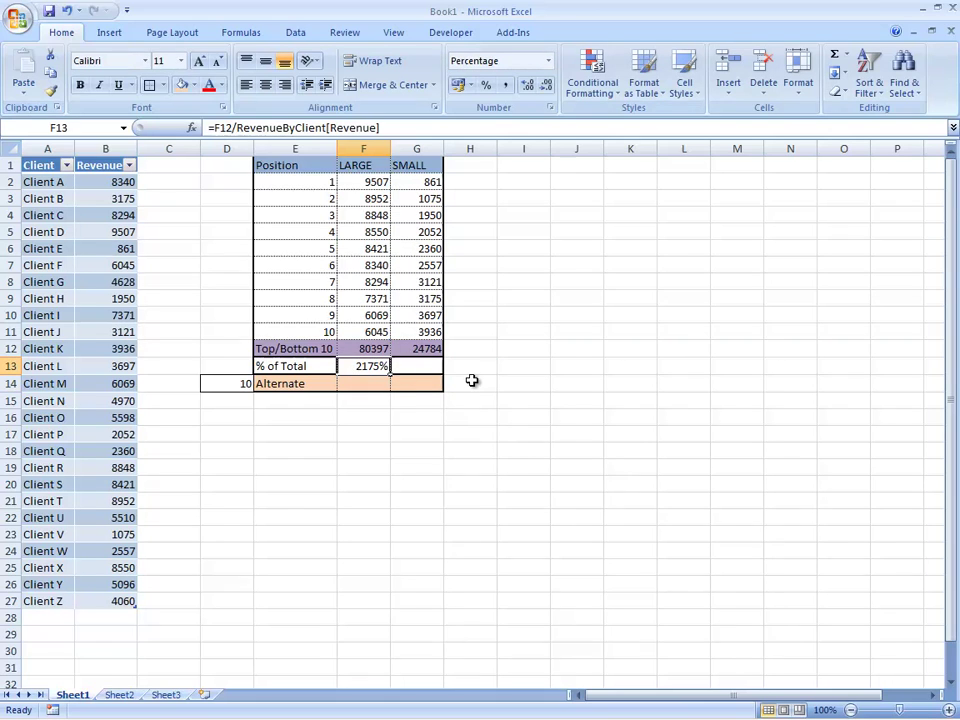
pyautogui.click(237, 128)
pyautogui.write('sum(')
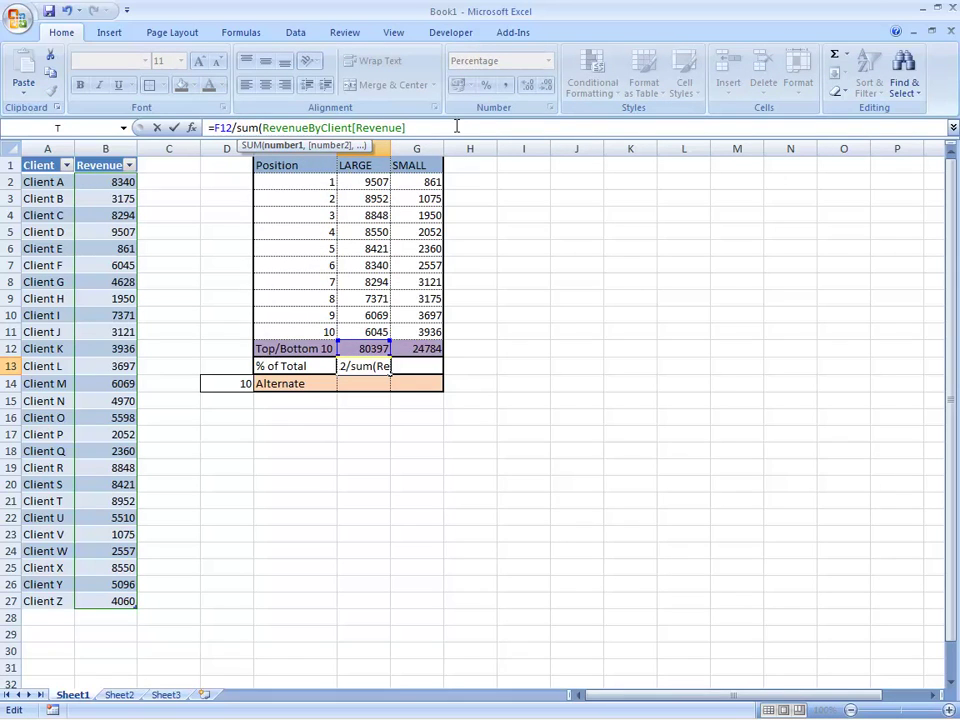
pyautogui.write(')')
pyautogui.press('Return')
pyautogui.press('Up')
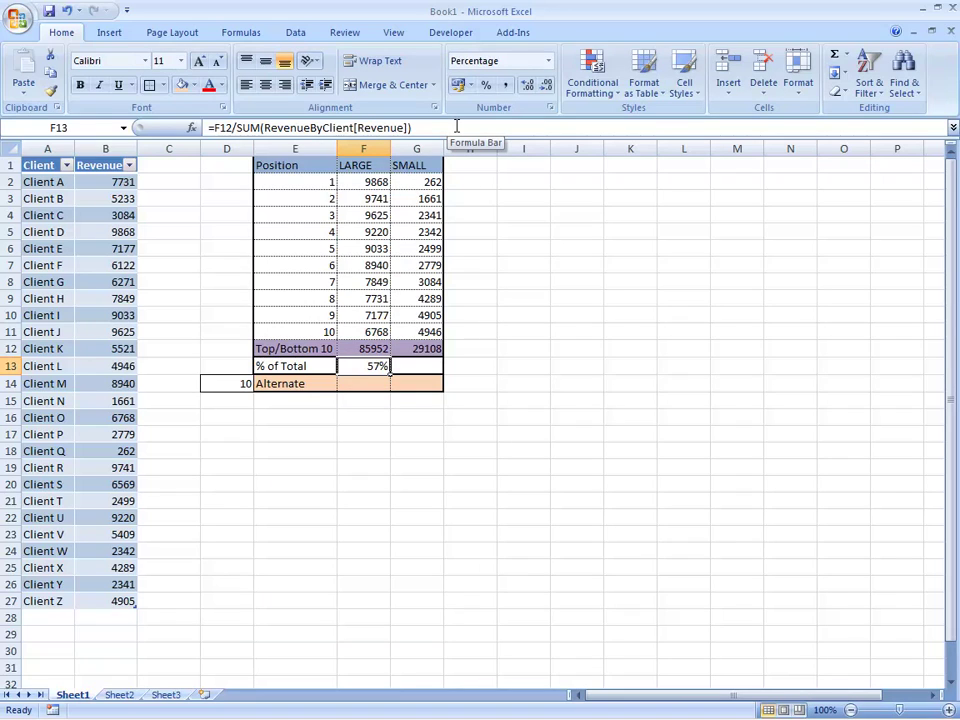
# Copy the % of Total formula from F13 to G13, pasting only the formula.
pyautogui.hotkey('alt', 'e')
pyautogui.press('Right')
pyautogui.hotkey('alt', 'e')
pyautogui.press('s')
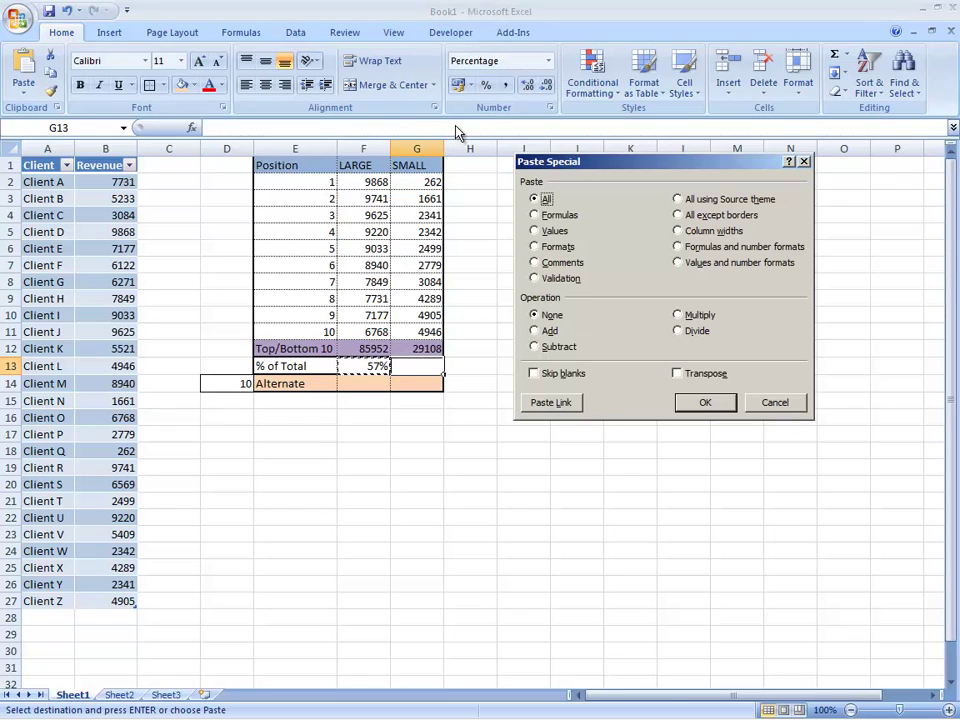
pyautogui.press('f')
pyautogui.press('v')
pyautogui.press('f')
pyautogui.press('Return')
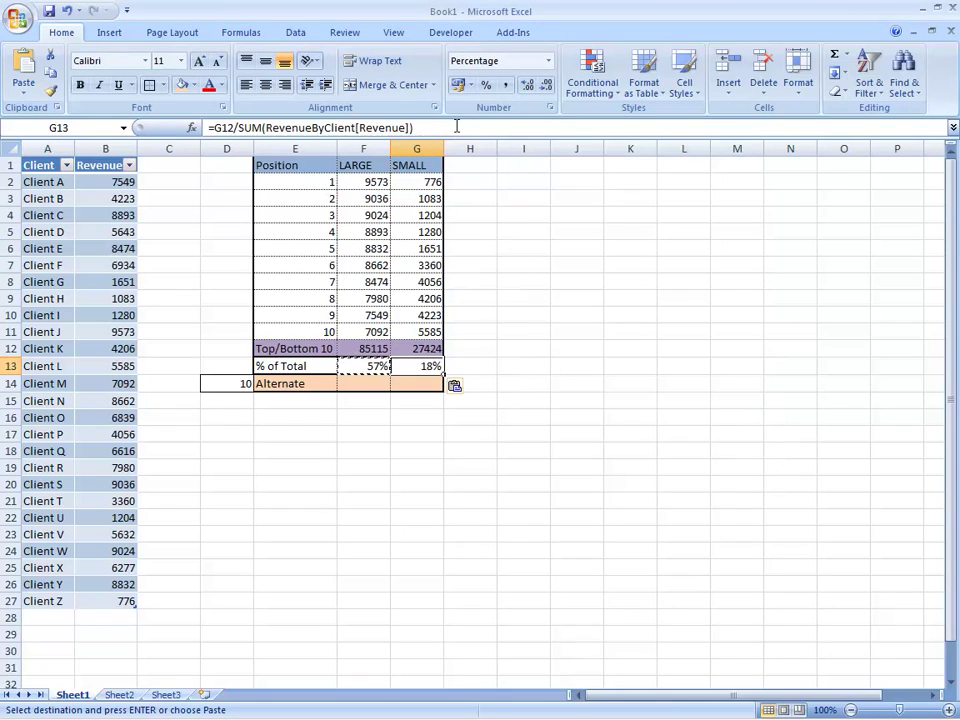
pyautogui.press('Escape')
# Review the % of Total cells F13:G13 and the position numbers in E2:E11.
pyautogui.press('Left')
pyautogui.hotkey('shift', 'Right')
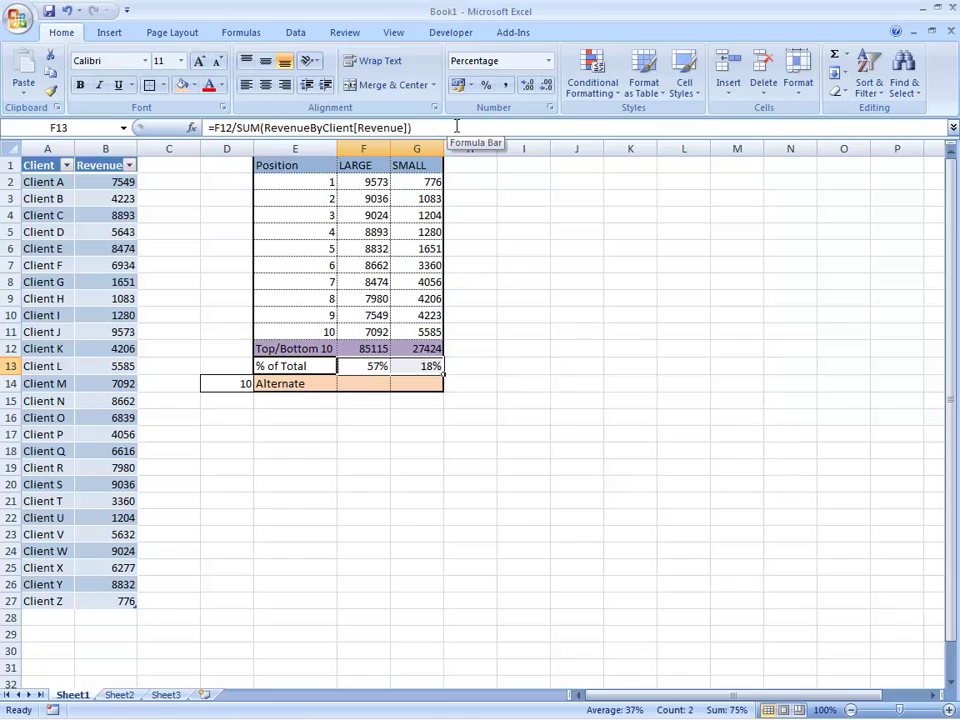
pyautogui.hotkey('ctrl', 'Home')
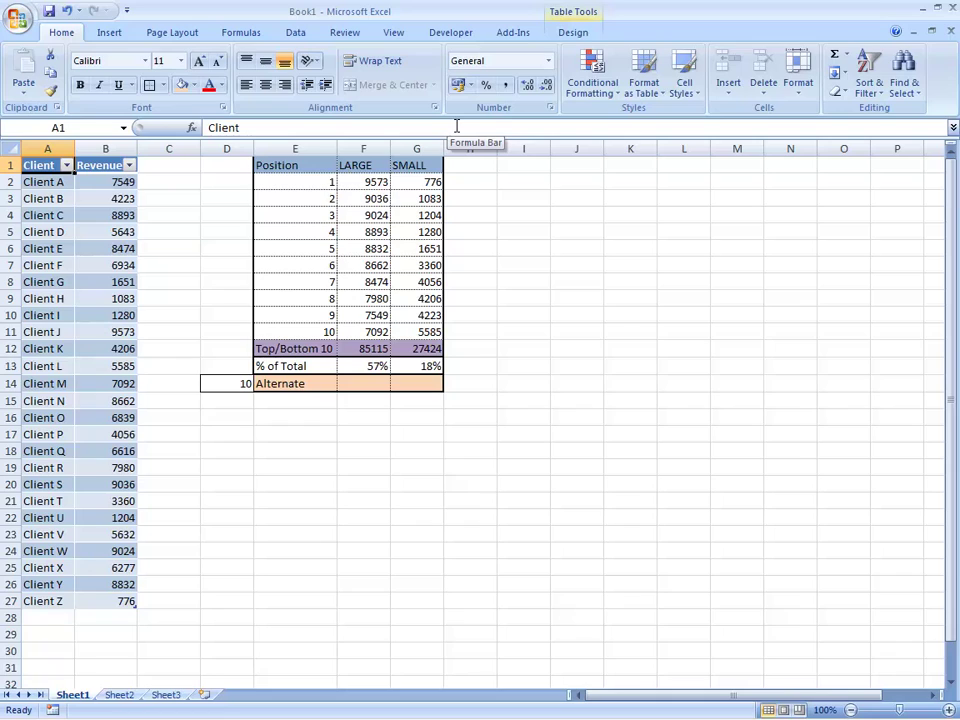
pyautogui.click(379, 384)
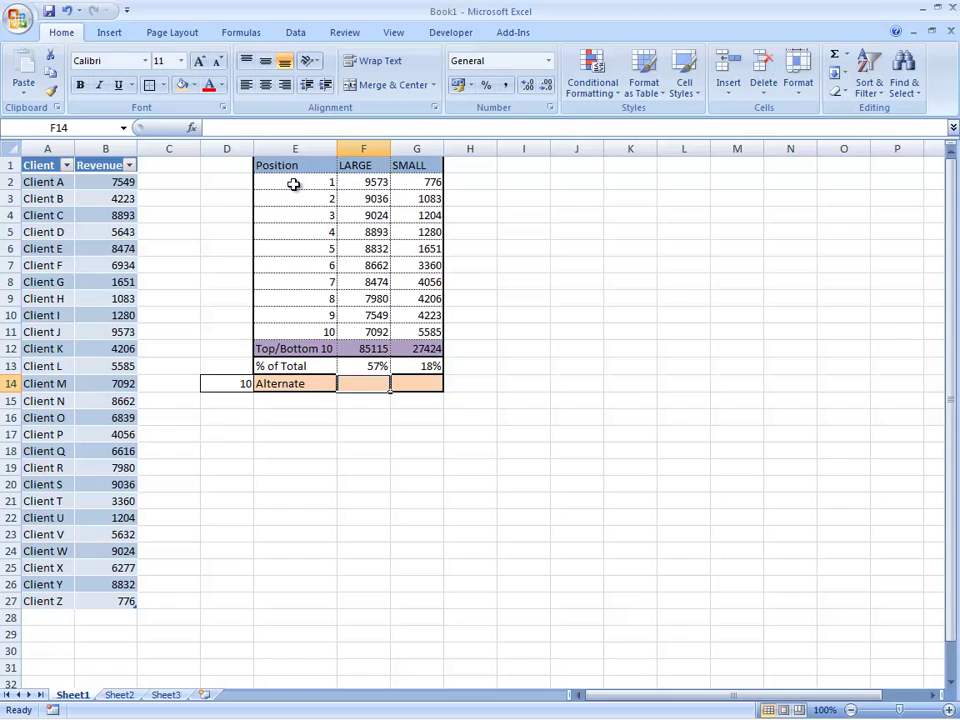
pyautogui.moveTo(296, 183); pyautogui.dragTo(323, 335)
pyautogui.moveTo(313, 186); pyautogui.dragTo(315, 332)
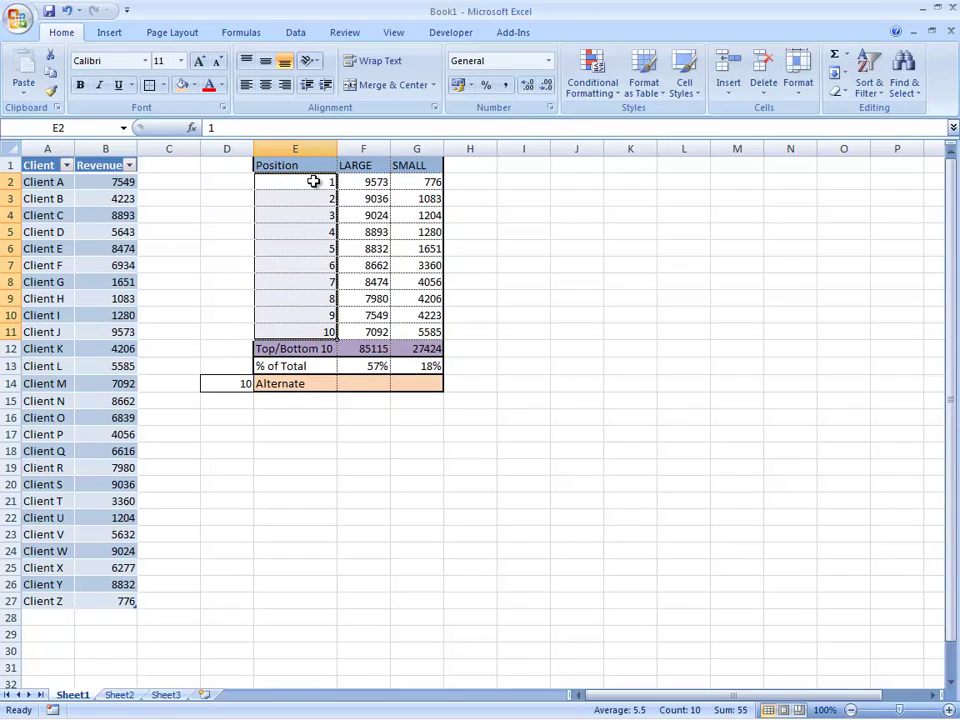
pyautogui.moveTo(313, 180); pyautogui.dragTo(314, 333)
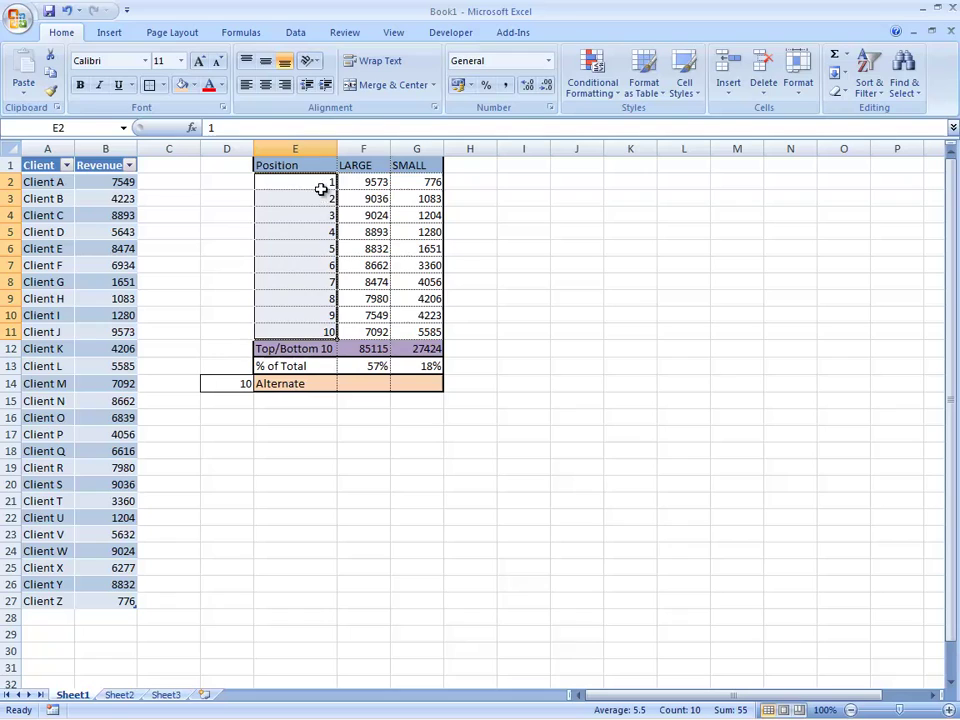
pyautogui.moveTo(321, 189); pyautogui.dragTo(322, 332)
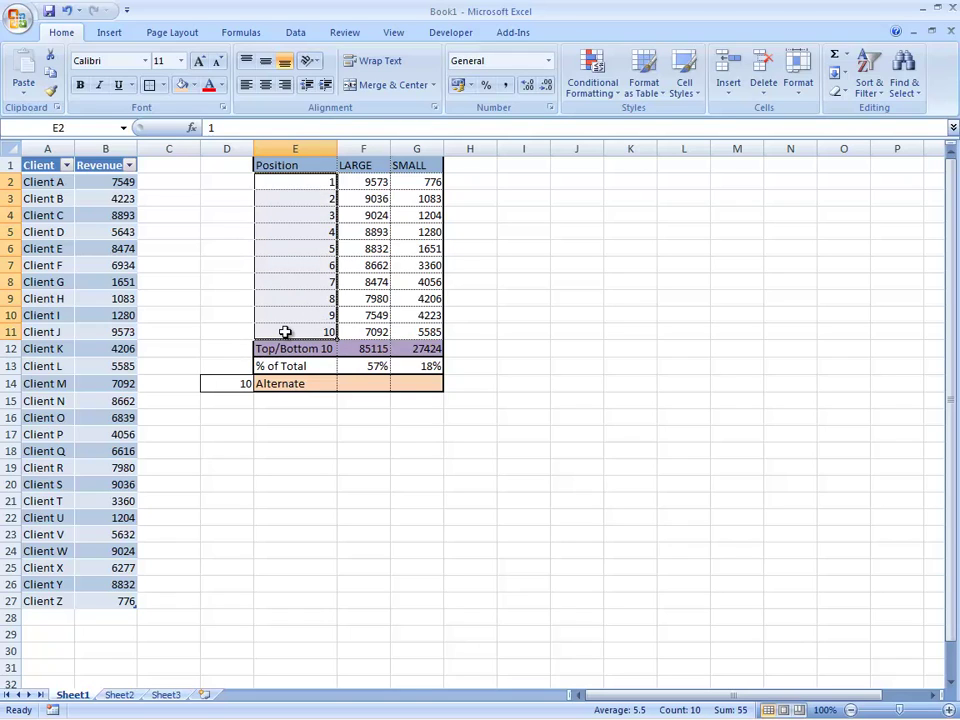
# Write =ROW(INDIRECT("1:10")) in F14, preview the array it evaluates to, and restore the formula text.
pyautogui.click(363, 383)
pyautogui.write('=row(')
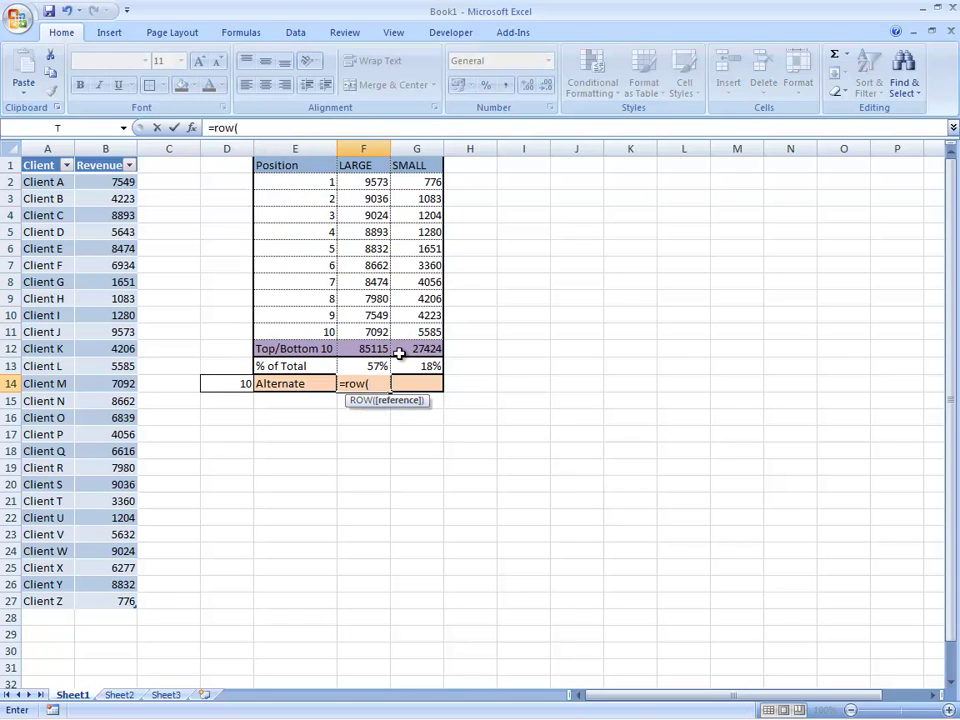
pyautogui.write('in')
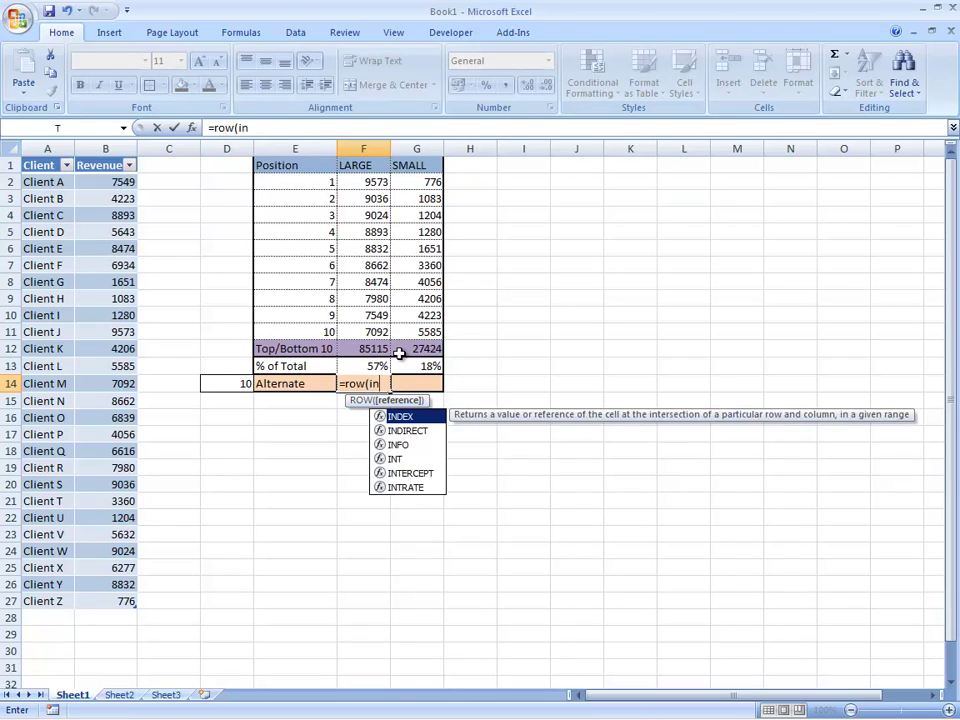
pyautogui.write('direct("1')
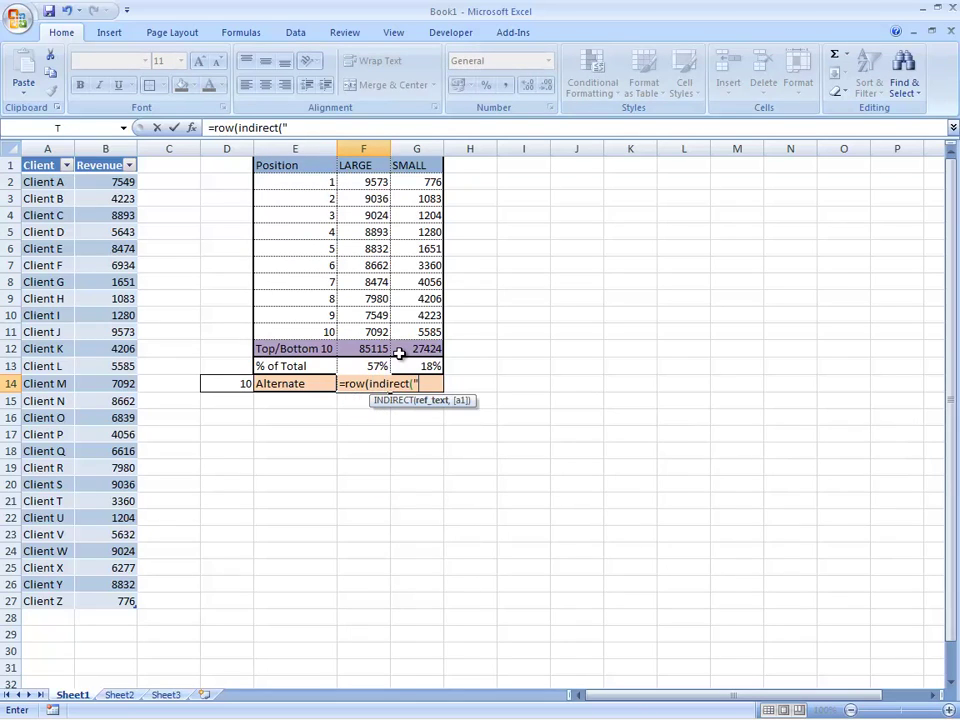
pyautogui.write(':10')
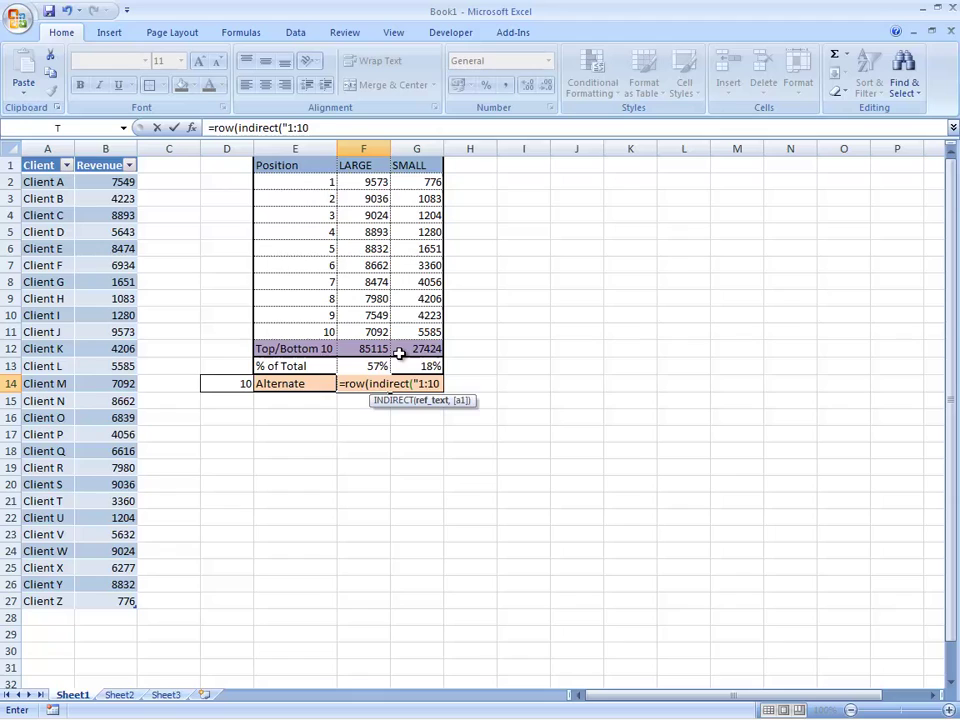
pyautogui.write('"))')
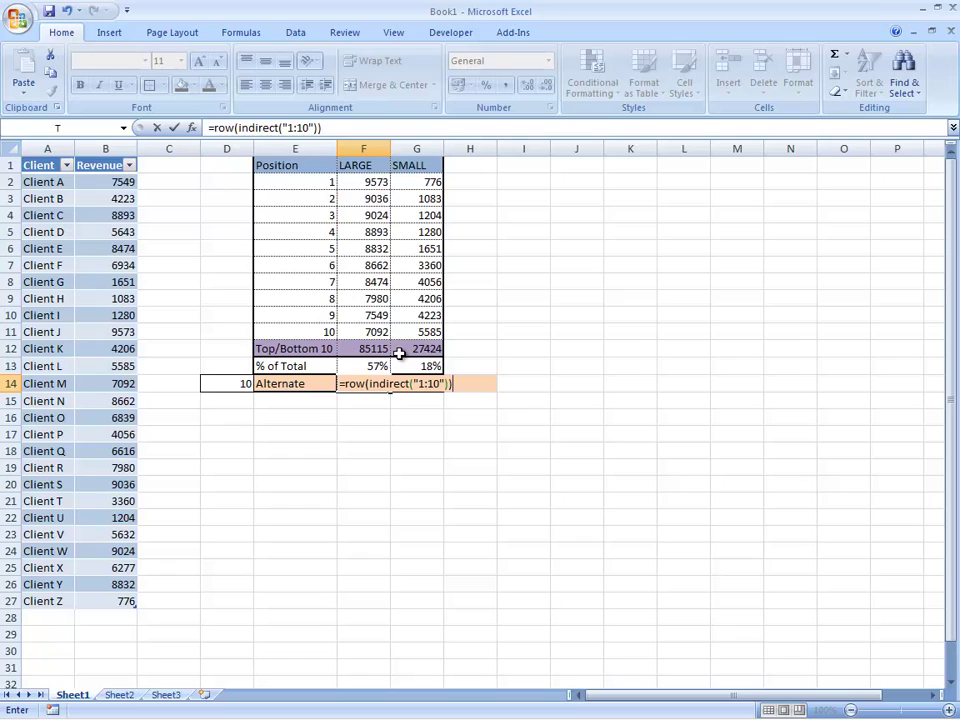
pyautogui.press('F9')
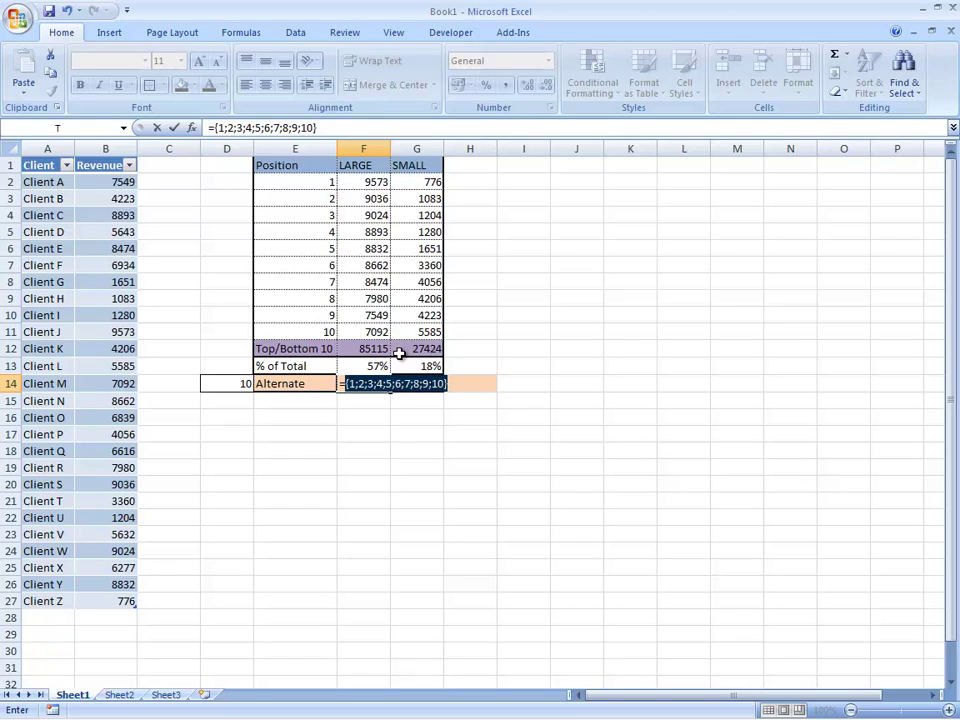
pyautogui.hotkey('ctrl', 'z')
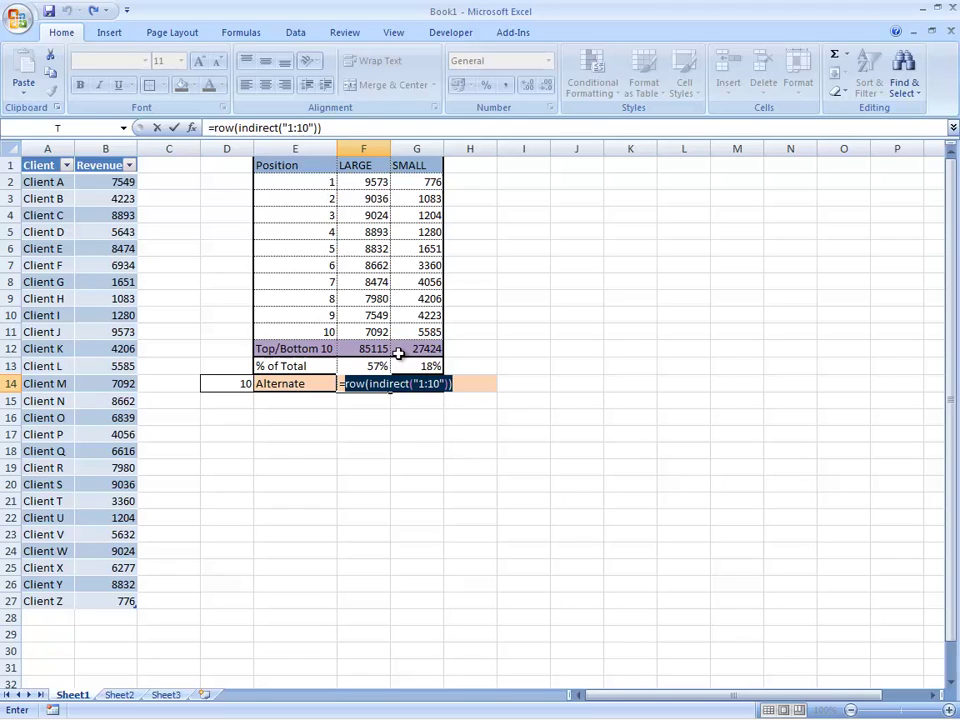
# Replace the fixed 10 in the F14 formula with a reference to D14, giving =ROW(INDIRECT("1:"&D14)).
pyautogui.click(425, 383)
pyautogui.press('Delete')
pyautogui.press('Delete')
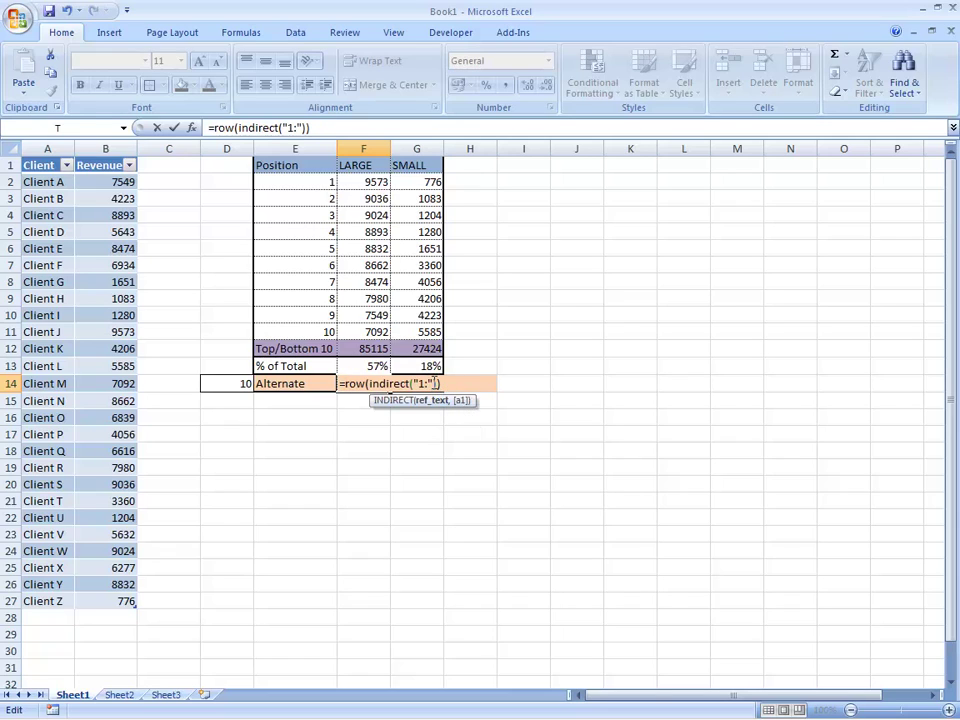
pyautogui.press('Right')
pyautogui.write('&')
pyautogui.click(222, 383)
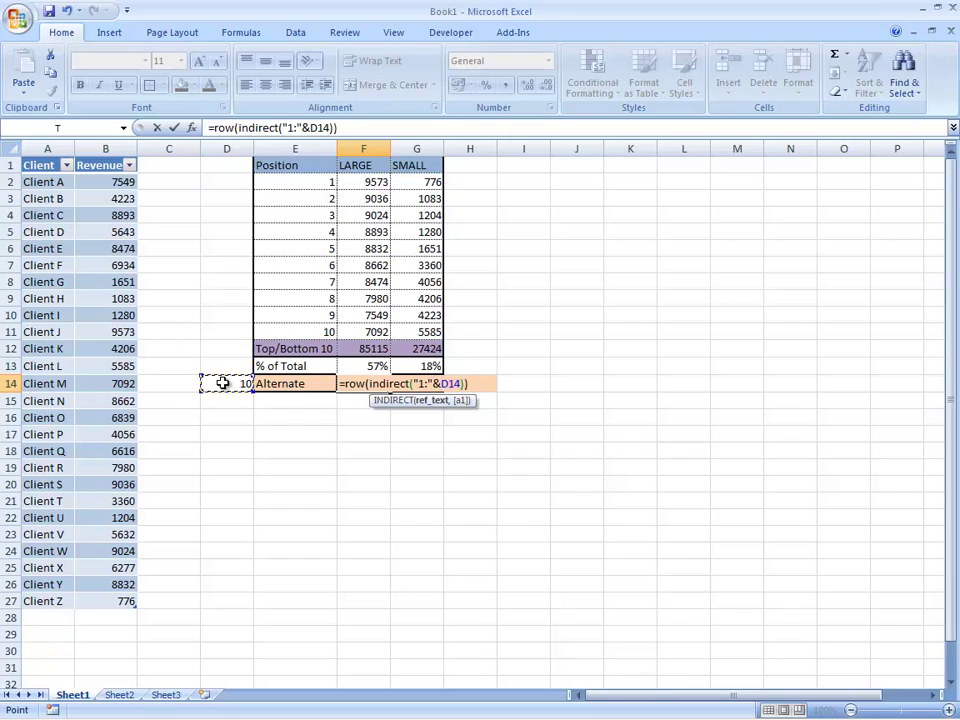
pyautogui.press('Return')
pyautogui.press('Up')
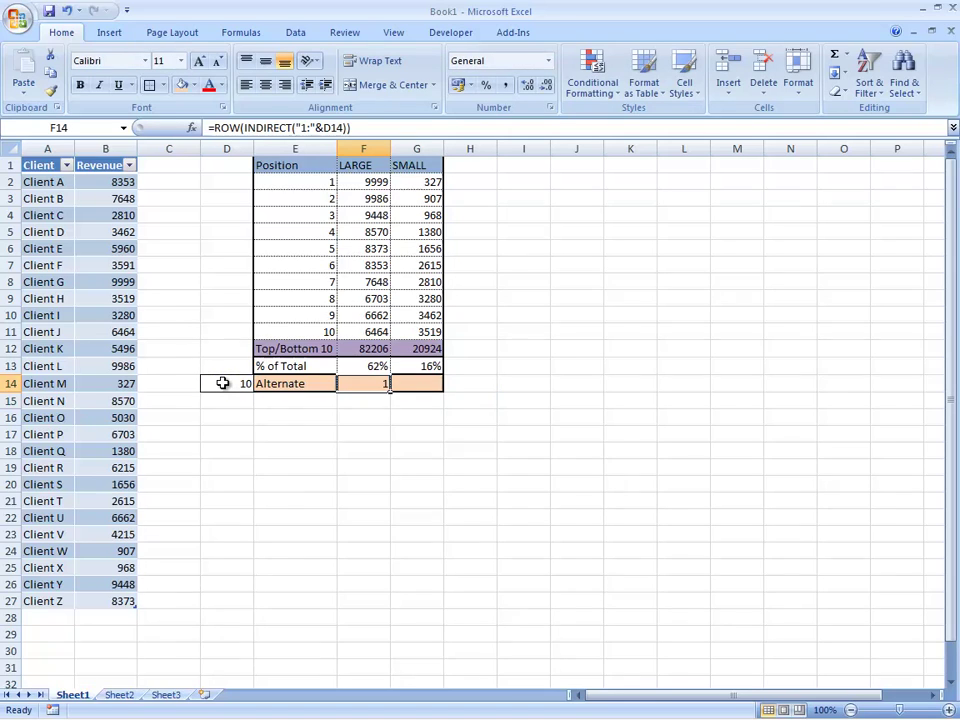
# Preview the array produced by the F14 formula, restoring the formula text before committing it.
pyautogui.press('F2')
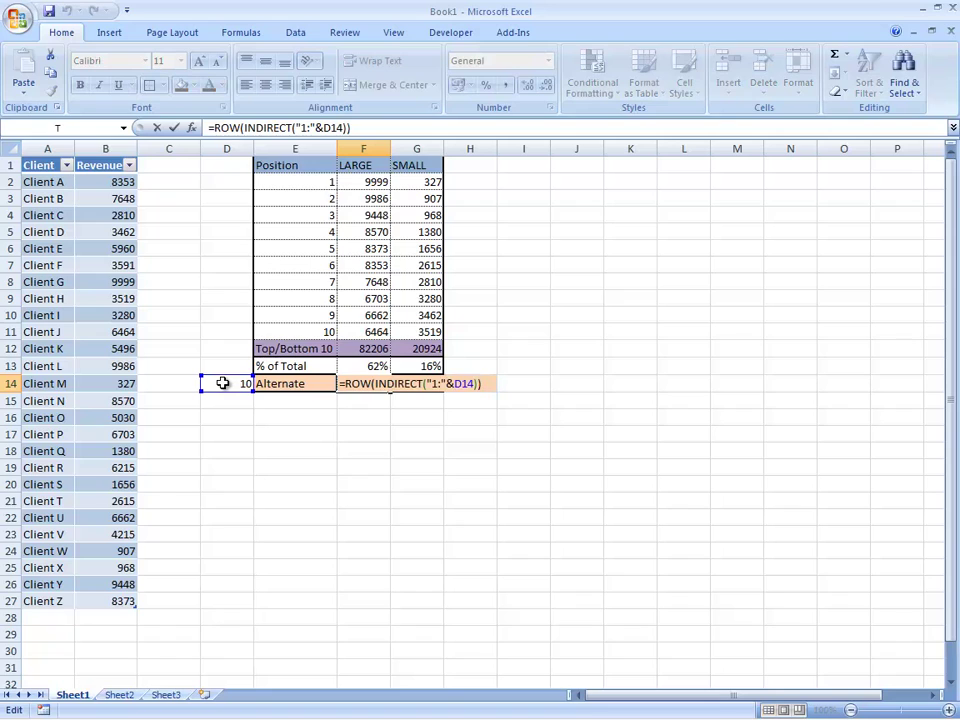
pyautogui.press('F9')
pyautogui.hotkey('ctrl', 'z')
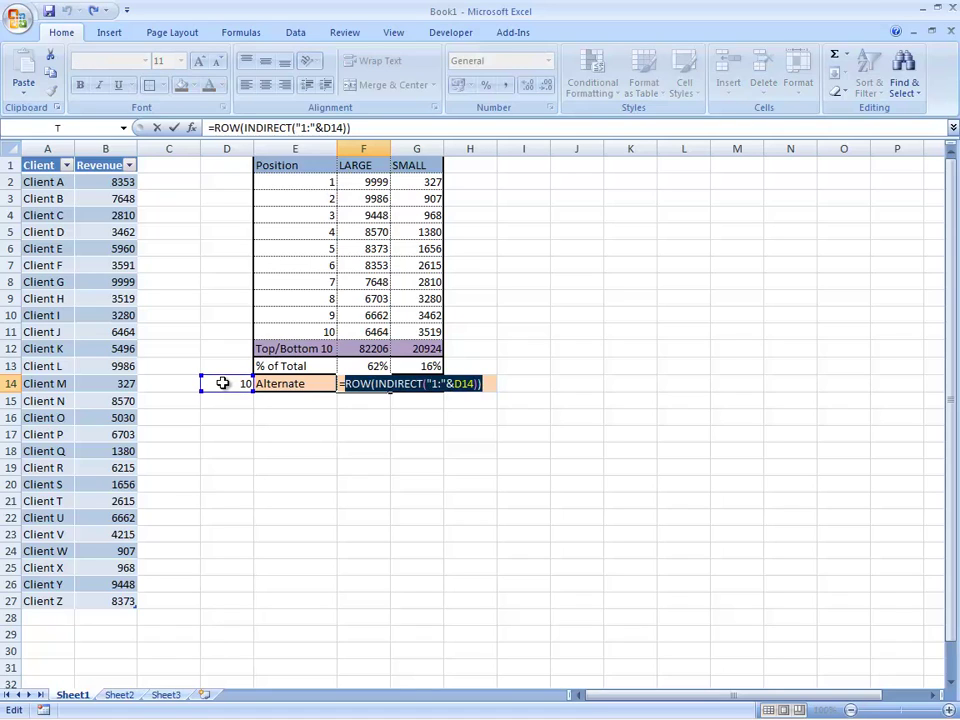
pyautogui.hotkey('ctrl', 'Return')
# Set D14 to 13 and preview the array from the F14 formula, restoring the formula text before committing it.
pyautogui.click(222, 383)
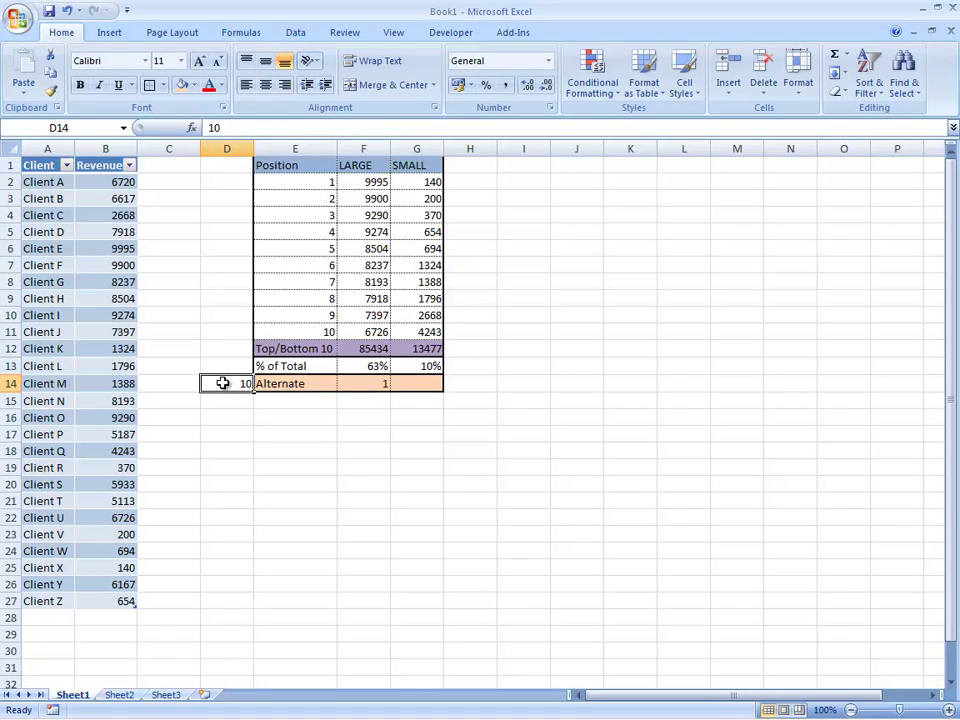
pyautogui.write('13')
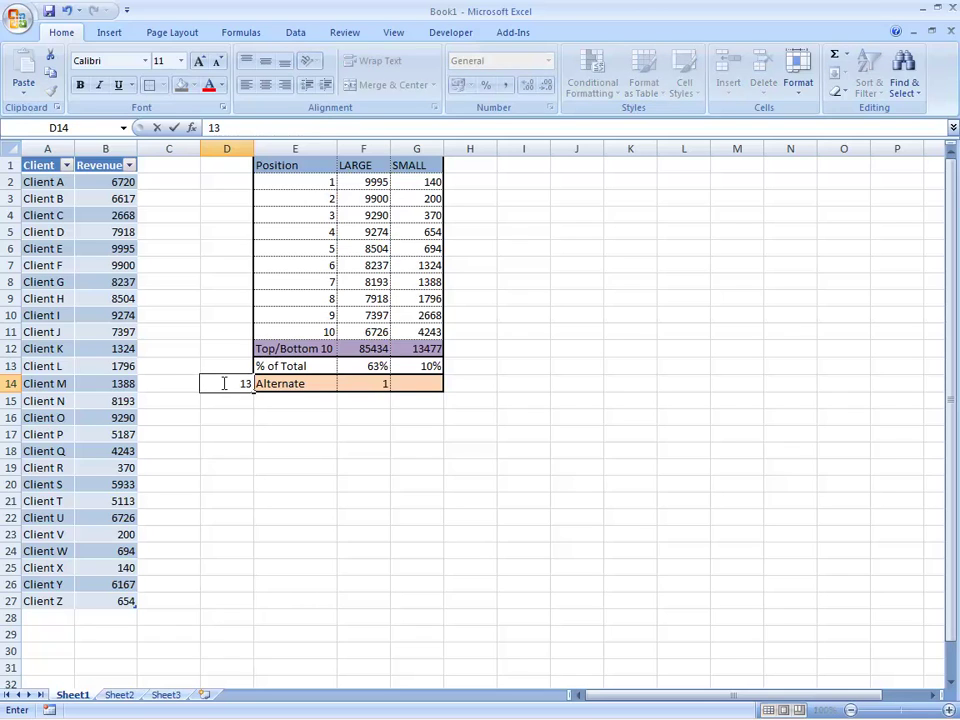
pyautogui.press('Return')
pyautogui.click(383, 383)
pyautogui.press('F2')
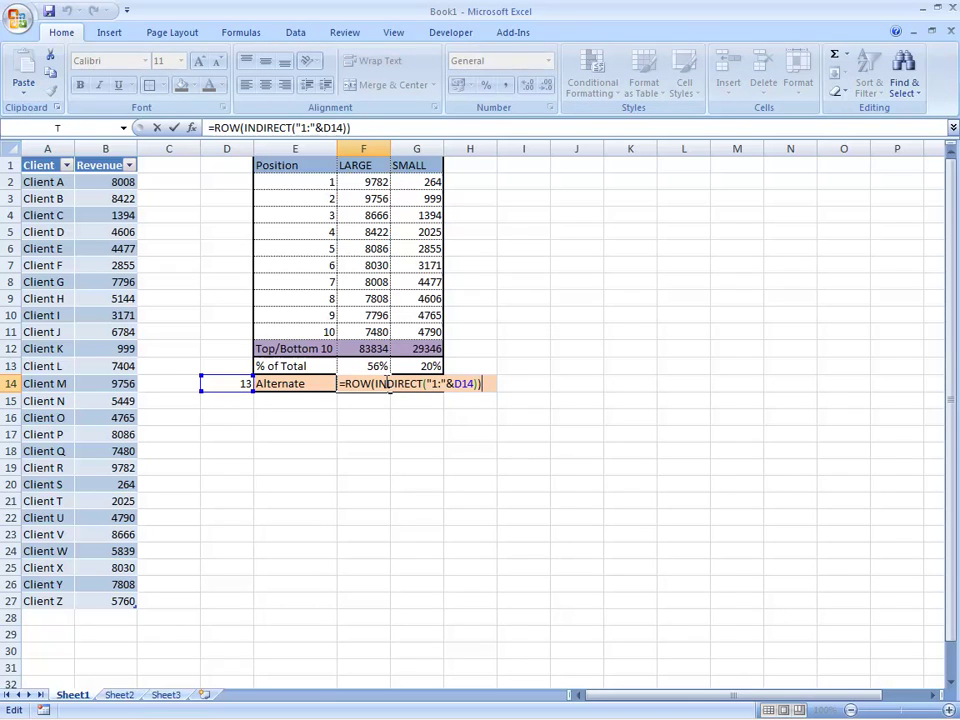
pyautogui.press('F9')
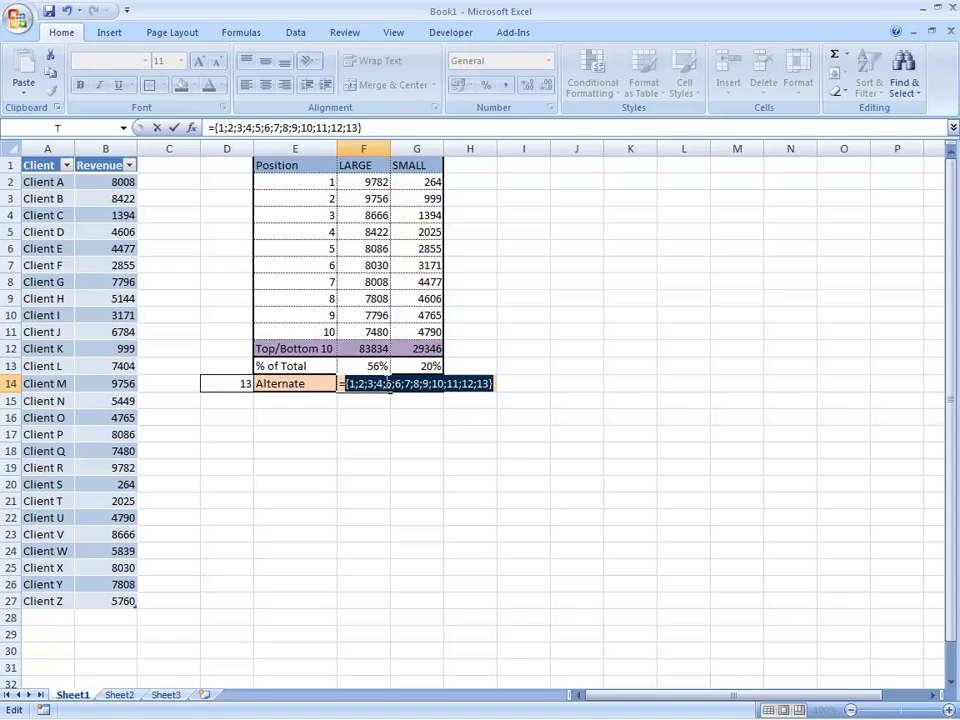
pyautogui.hotkey('ctrl', 'z')
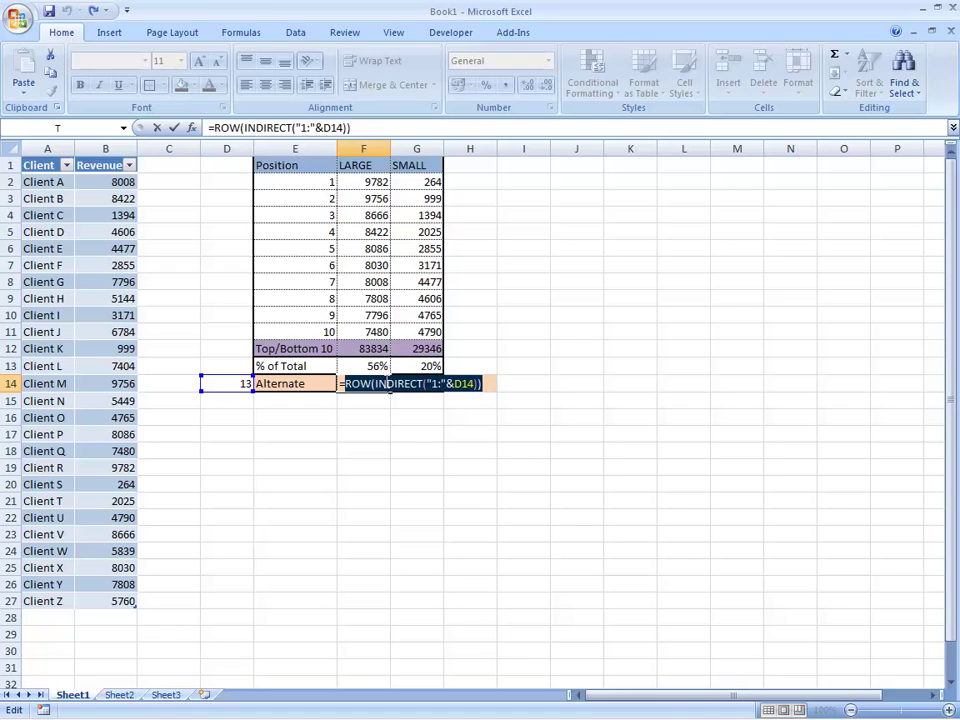
pyautogui.press('Return')
# Set the position count in D14 to 10 and return to the formula cell F14.
pyautogui.click(233, 380)
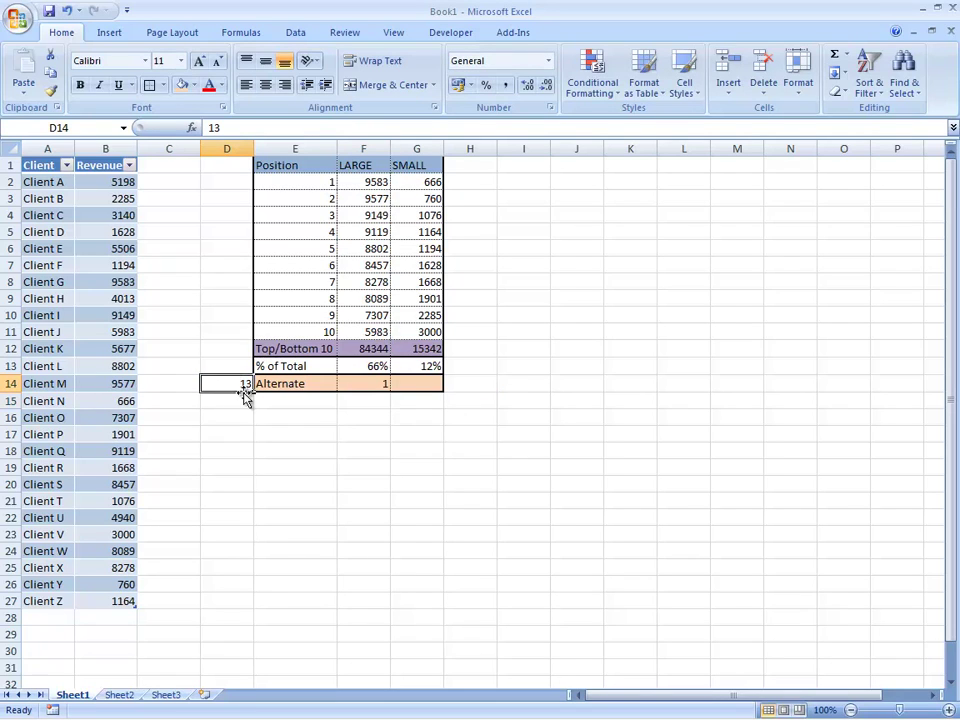
pyautogui.write('10')
pyautogui.press('Return')
pyautogui.click(354, 386)
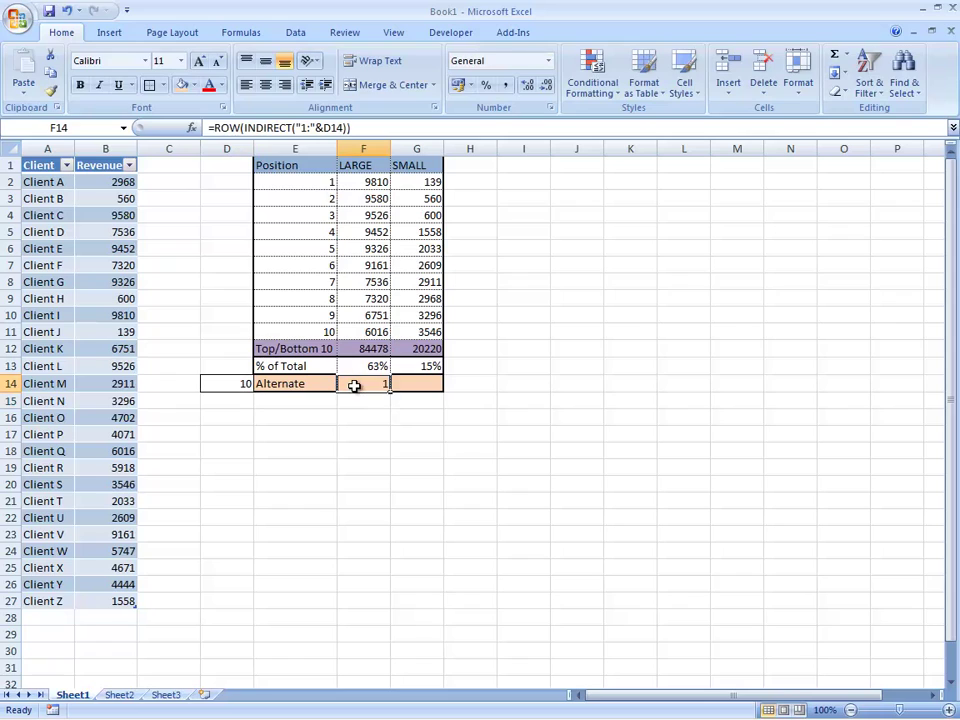
# Preview the array returned by the ROW(INDIRECT()) formula in F14, keeping the formula text in place for further editing.
pyautogui.doubleClick(354, 386)
pyautogui.press('F9')
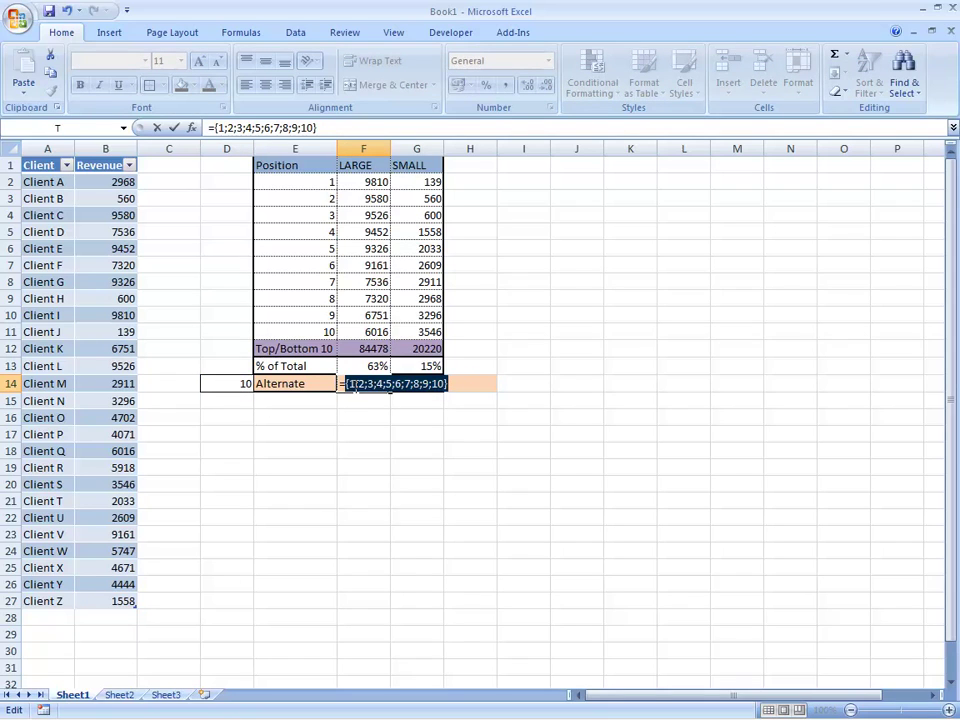
pyautogui.hotkey('ctrl', 'z')
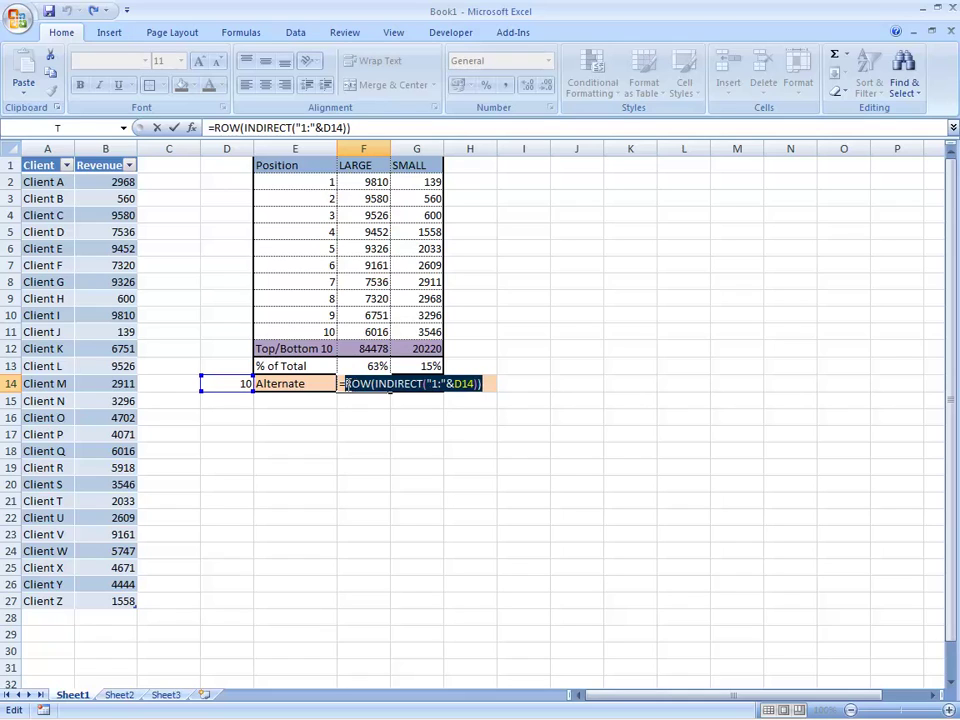
# Nest the F14 formula as =LARGE(RevenueByClient[Revenue],ROW(INDIRECT("1:"&D14))) and preview its array, restoring the formula text.
pyautogui.click(347, 384)
pyautogui.write('large')
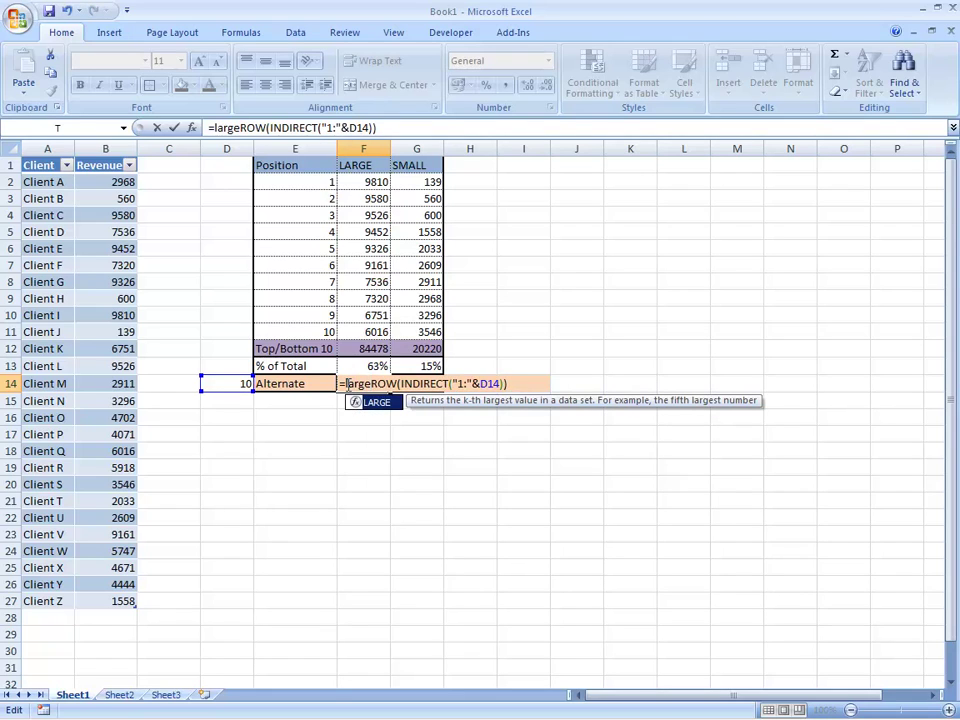
pyautogui.write('(re')
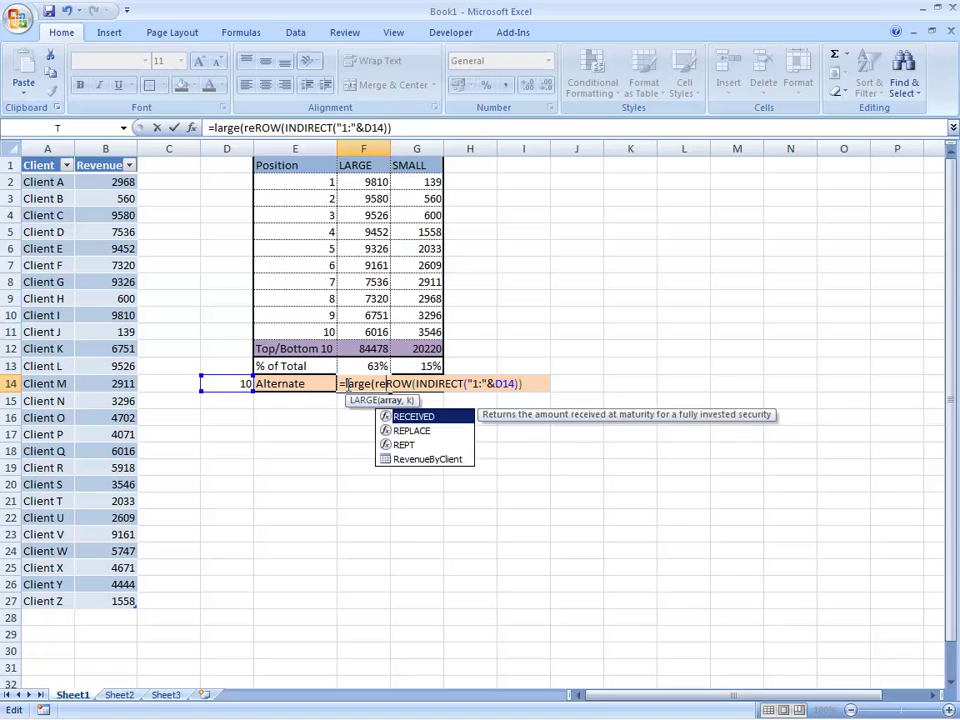
pyautogui.write('veu')
pyautogui.press('BackSpace')
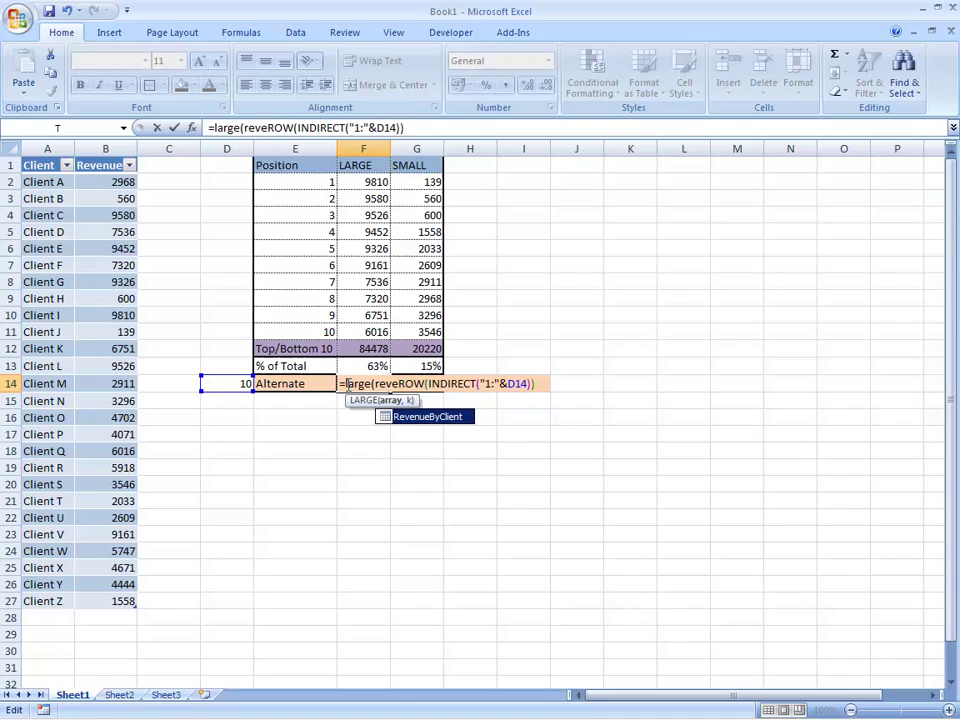
pyautogui.write('n')
pyautogui.write('uebyclient')
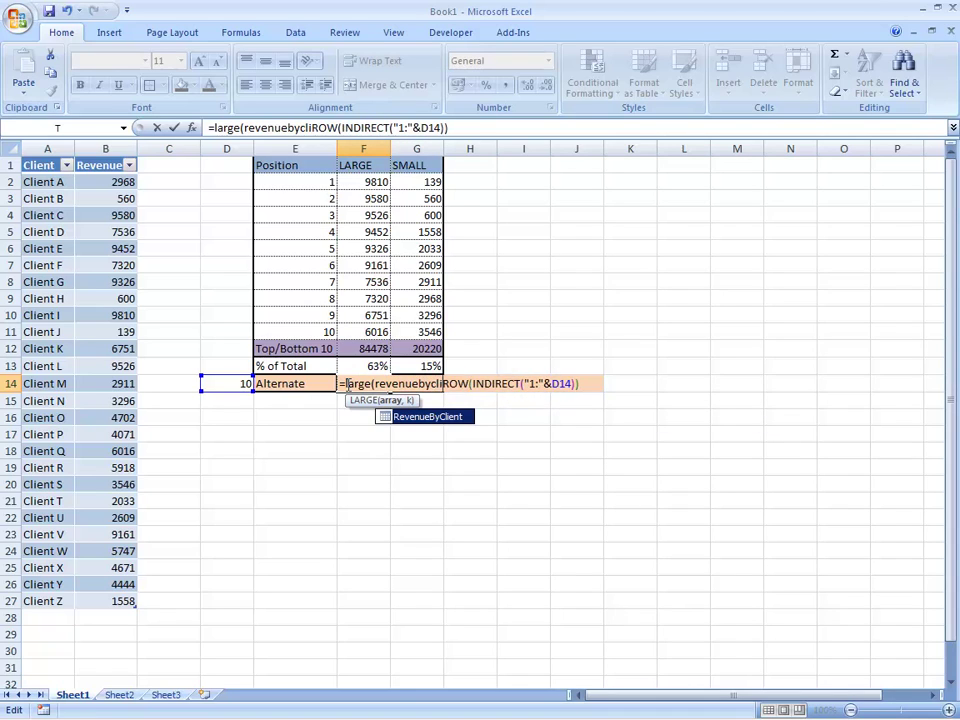
pyautogui.write('[rve')
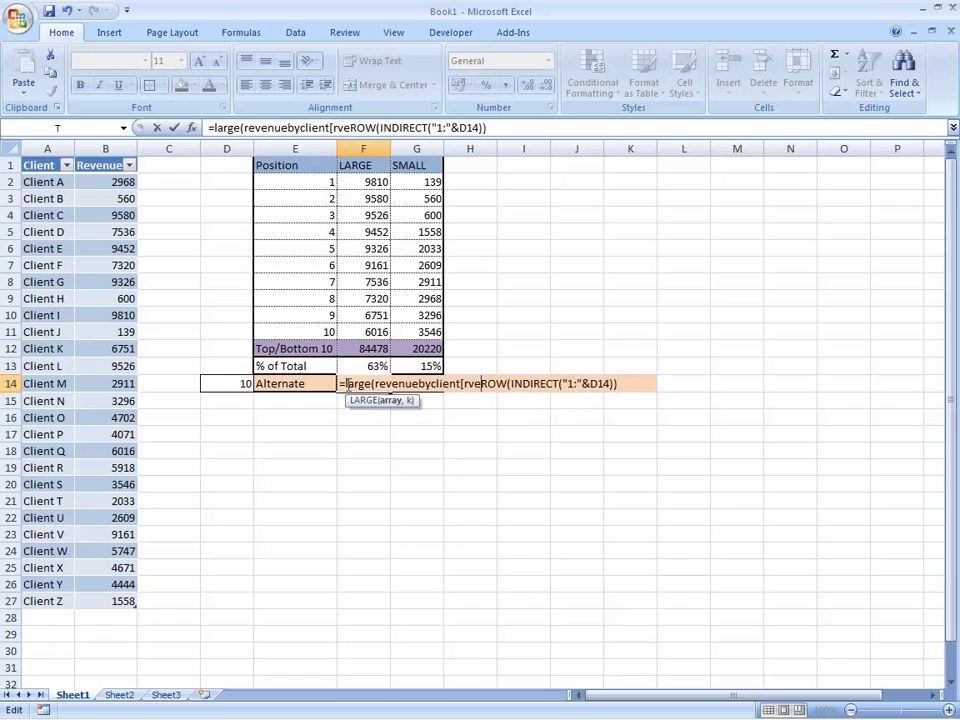
pyautogui.press('BackSpace')
pyautogui.press('BackSpace')
pyautogui.write('evenue')
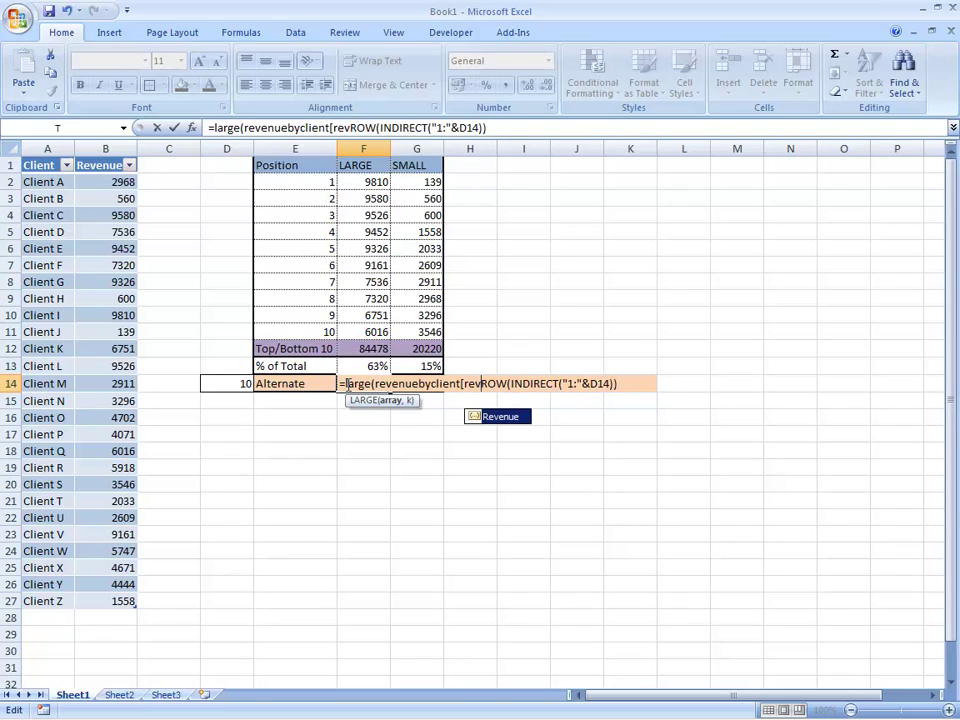
pyautogui.write(']')
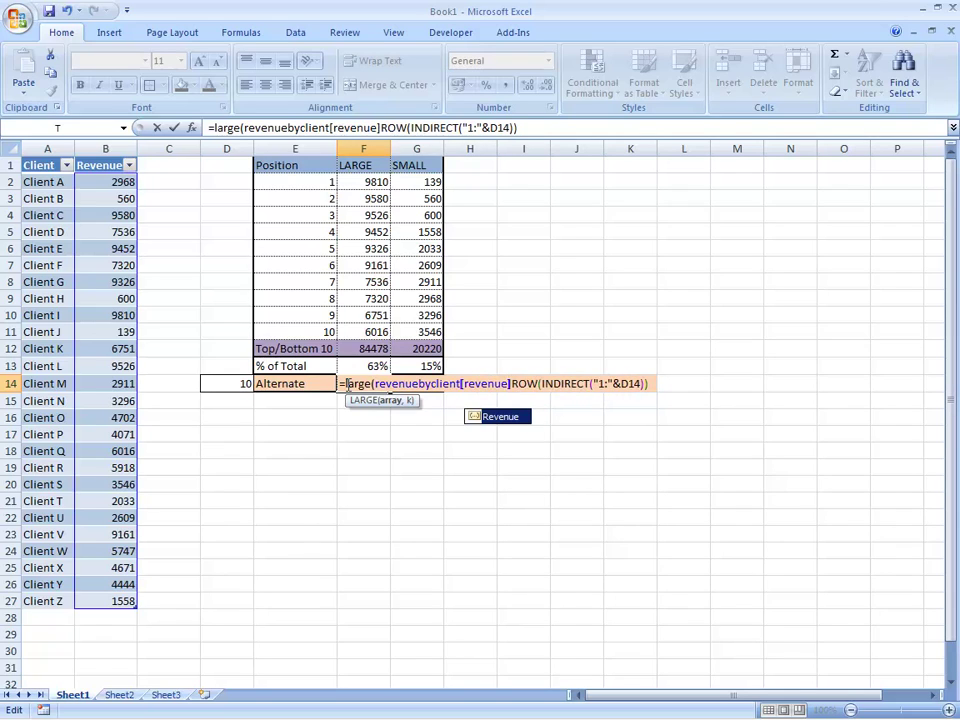
pyautogui.write(',')
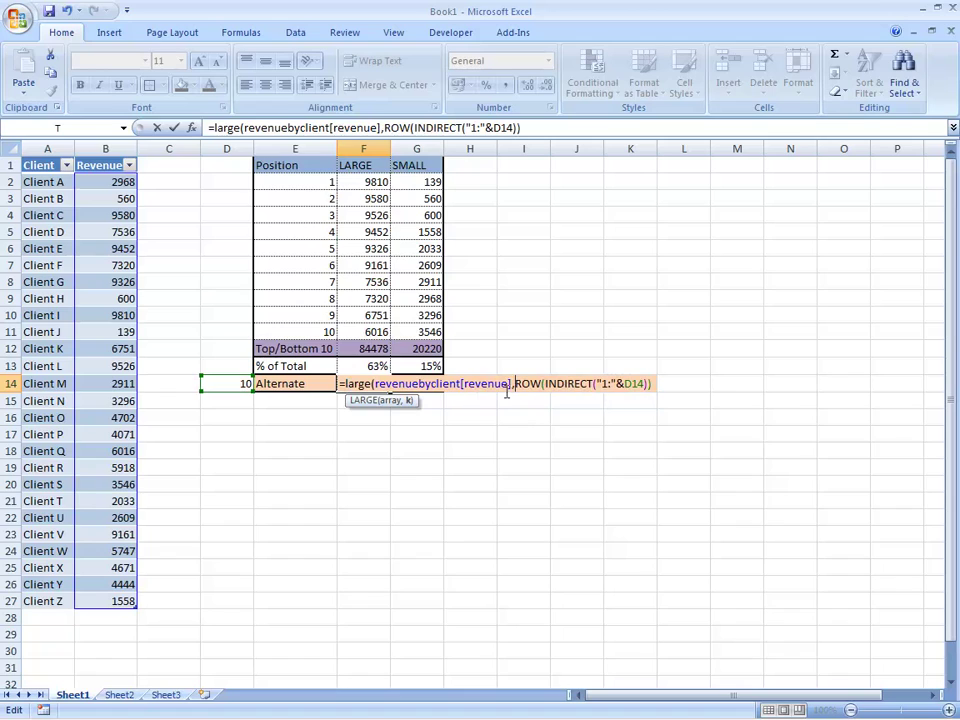
pyautogui.click(660, 385)
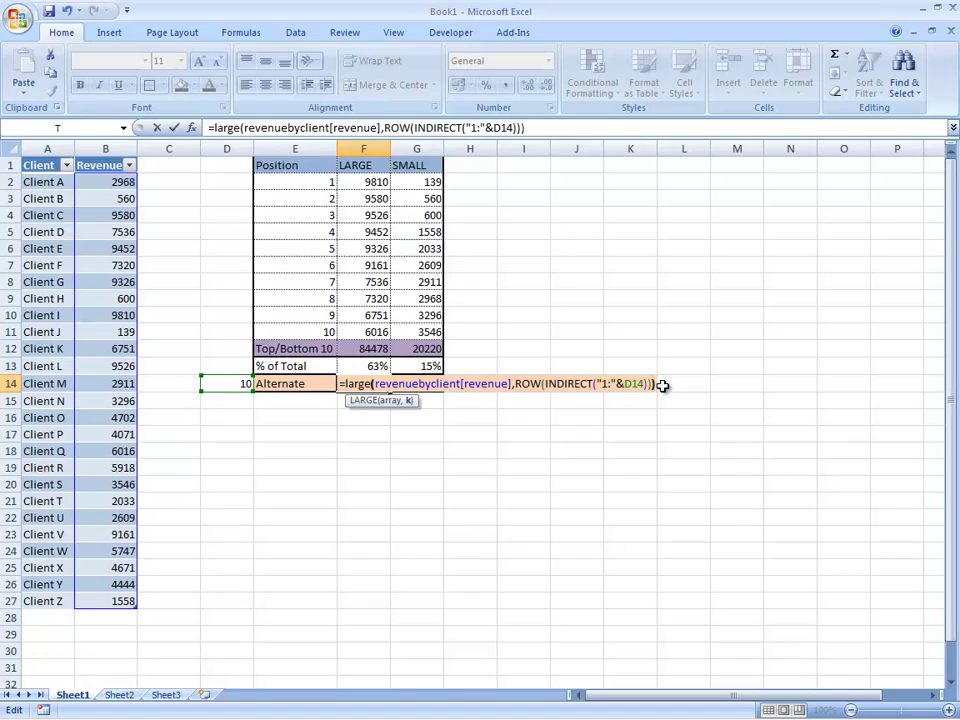
pyautogui.press('F9')
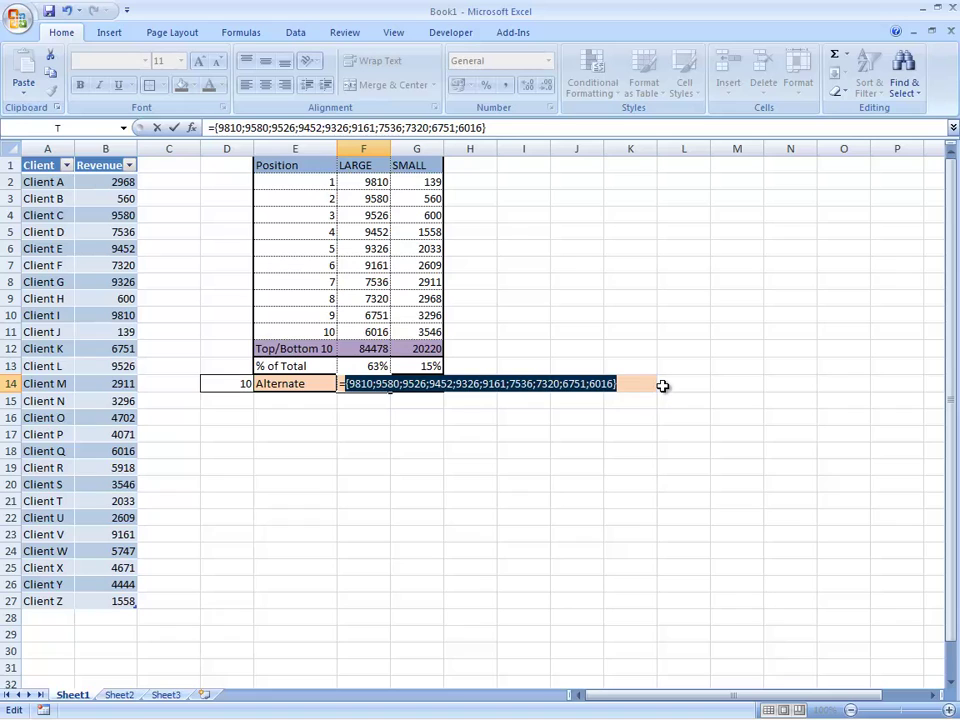
pyautogui.hotkey('ctrl', 'z')
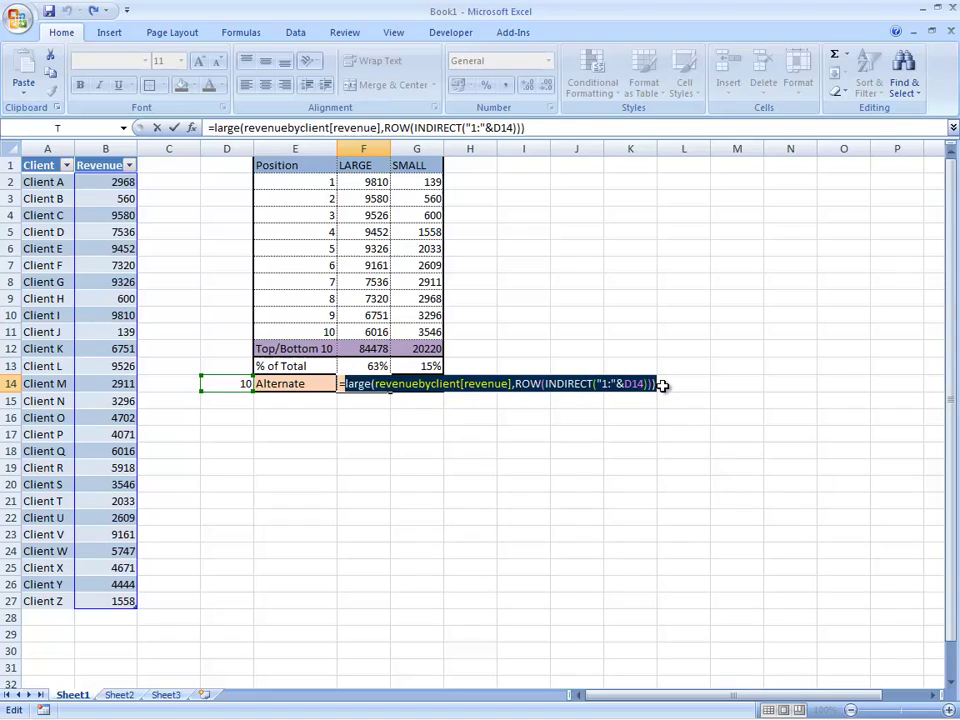
# Wrap the LARGE formula in F14 in SUMPRODUCT and commit it.
pyautogui.click(346, 384)
pyautogui.write('sumproduct')
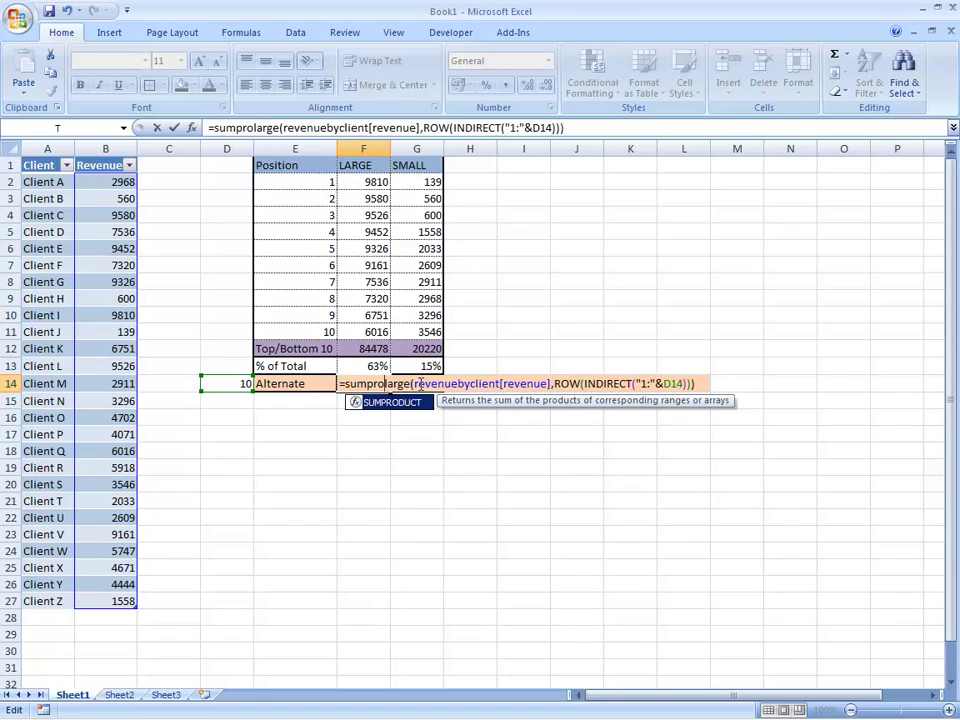
pyautogui.write('(')
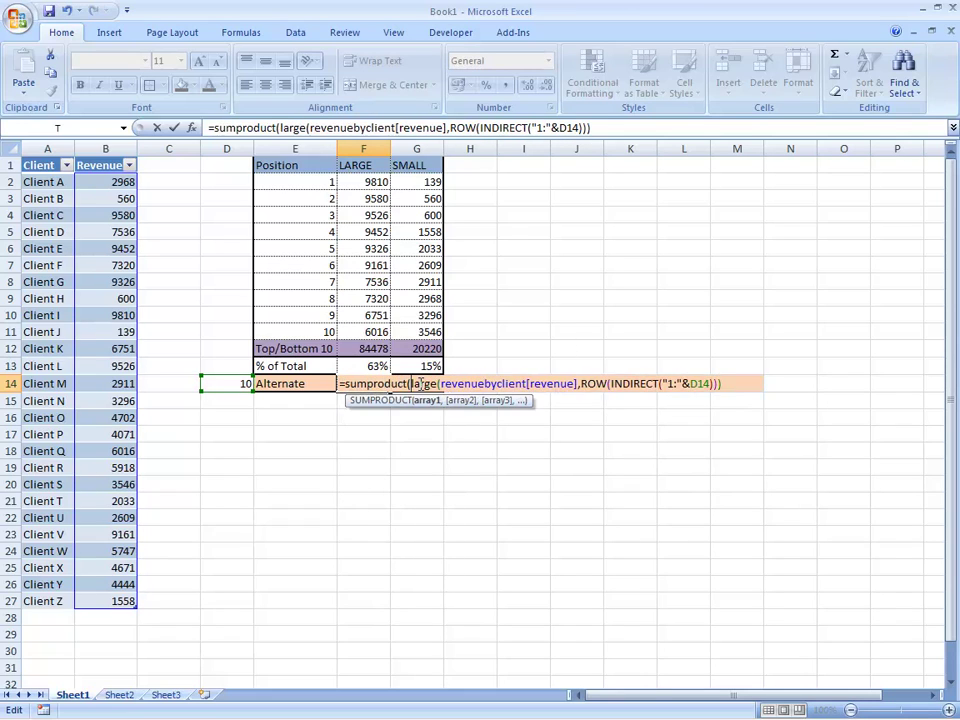
pyautogui.click(737, 381)
pyautogui.write(')')
pyautogui.press('Return')
pyautogui.press('Up')
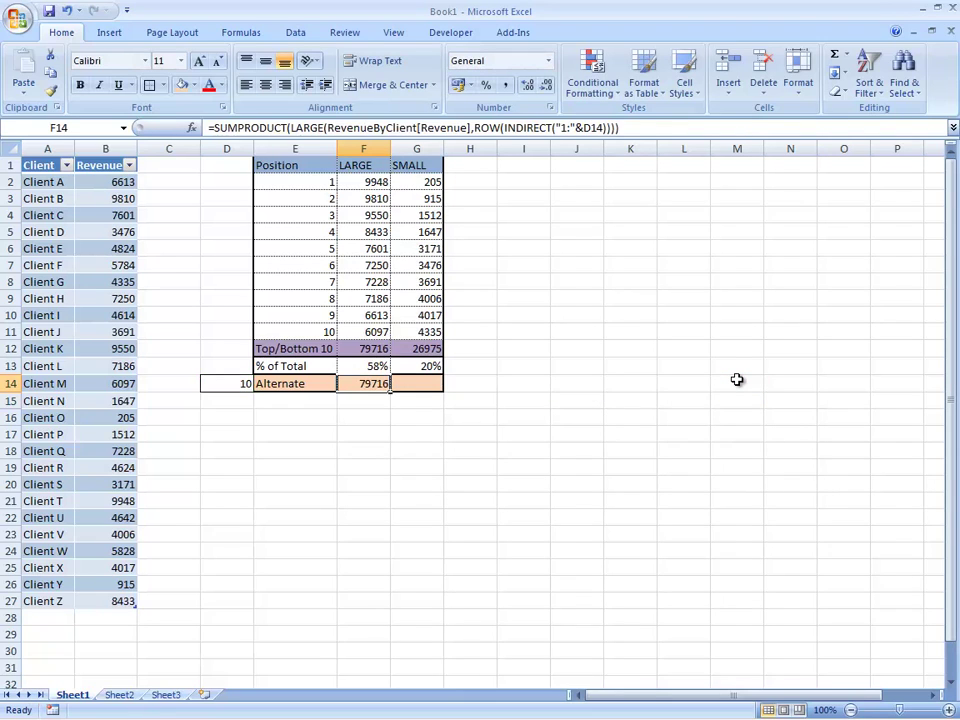
# Lock only the column of the D14 reference in the F14 formula, making it $D14.
pyautogui.press('Up')
pyautogui.press('Up')
pyautogui.press('Down')
pyautogui.press('Down')
pyautogui.press('F2')
pyautogui.press('Left')
pyautogui.press('Left')
pyautogui.press('Left')
pyautogui.press('Left')
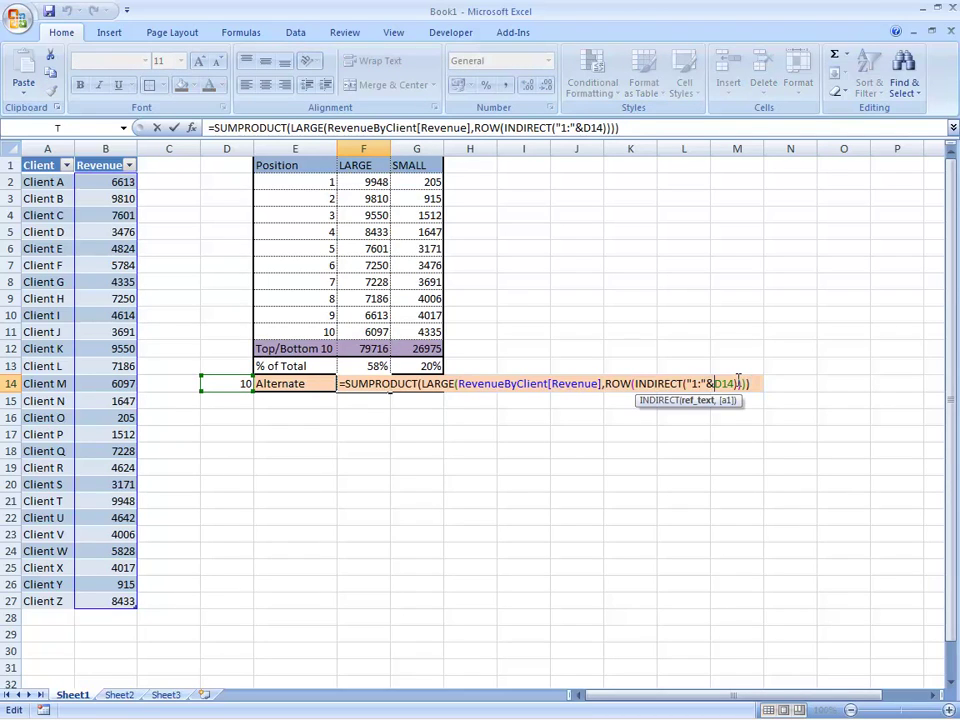
pyautogui.press('F4')
pyautogui.press('F4')
pyautogui.press('F4')
pyautogui.press('Return')
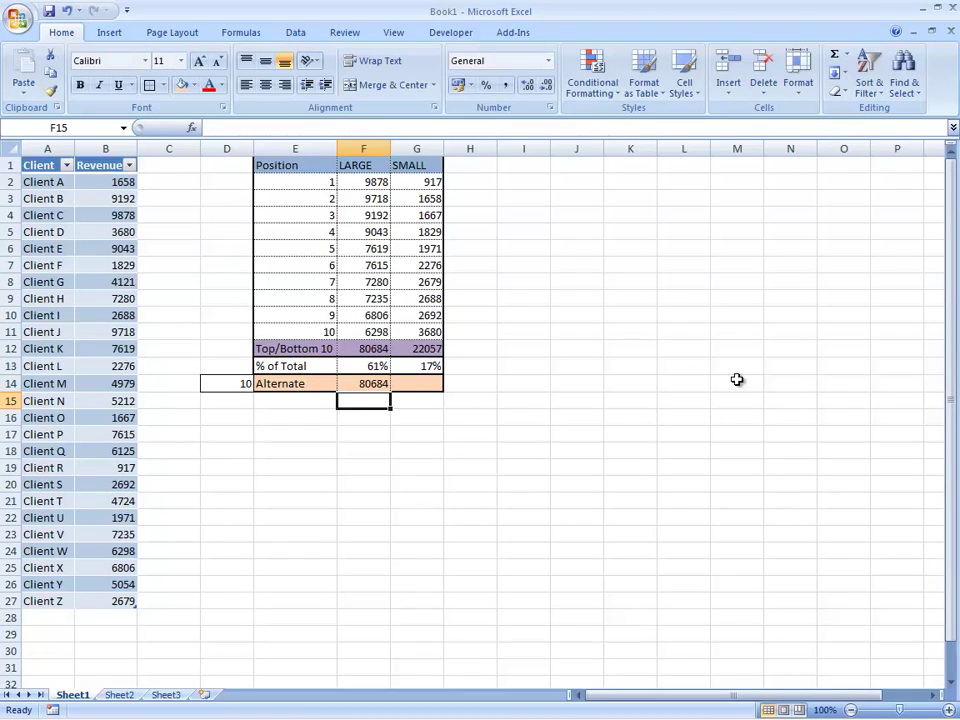
# Copy the F14 formula to G14, pasting formulas only.
pyautogui.press('Up')
pyautogui.hotkey('ctrl', 'c')
pyautogui.press('Right')
pyautogui.hotkey('alt', 'e')
pyautogui.press('s')
pyautogui.press('f')
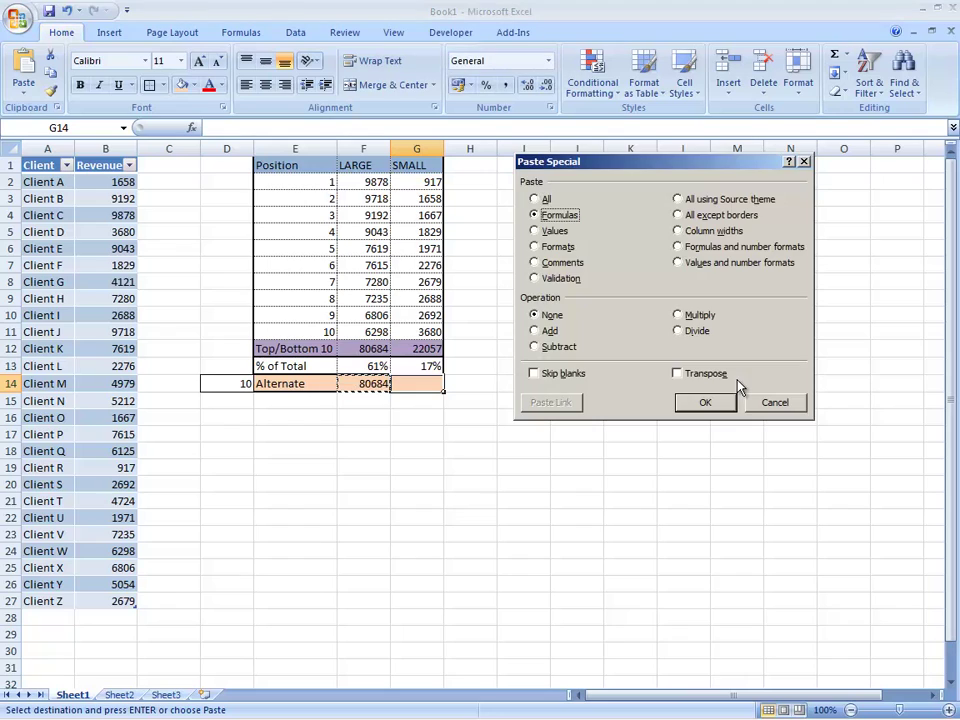
pyautogui.press('Return')
# Replace LARGE with SMALL in G14, giving =SUMPRODUCT(SMALL(RevenueByClient[Revenue],ROW(INDIRECT("1:"&$D14)))).
pyautogui.press('F2')
pyautogui.press('Left')
pyautogui.press('Left')
pyautogui.press('Left')
pyautogui.press('Left')
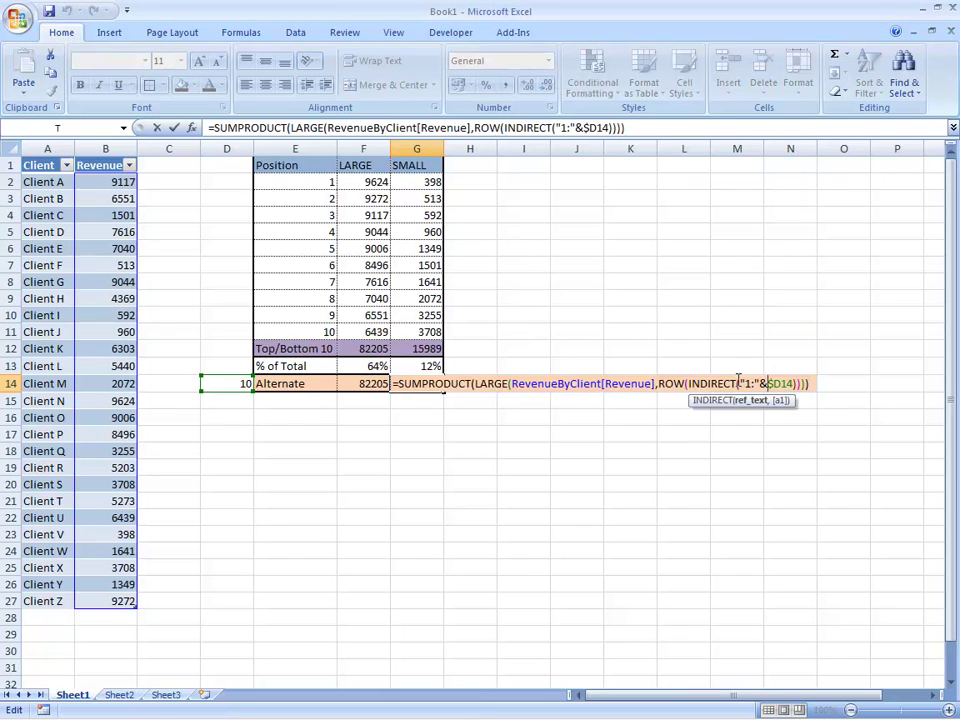
pyautogui.hotkey('ctrl', 'Left')
pyautogui.hotkey('ctrl', 'Left')
pyautogui.hotkey('ctrl', 'Left')
pyautogui.hotkey('ctrl', 'Left')
pyautogui.hotkey('ctrl', 'Left')
pyautogui.hotkey('ctrl', 'Left')
pyautogui.hotkey('ctrl', 'Left')
pyautogui.hotkey('ctrl', 'Left')
pyautogui.hotkey('ctrl', 'Left')
pyautogui.hotkey('ctrl', 'Left')
pyautogui.hotkey('ctrl', 'Right')
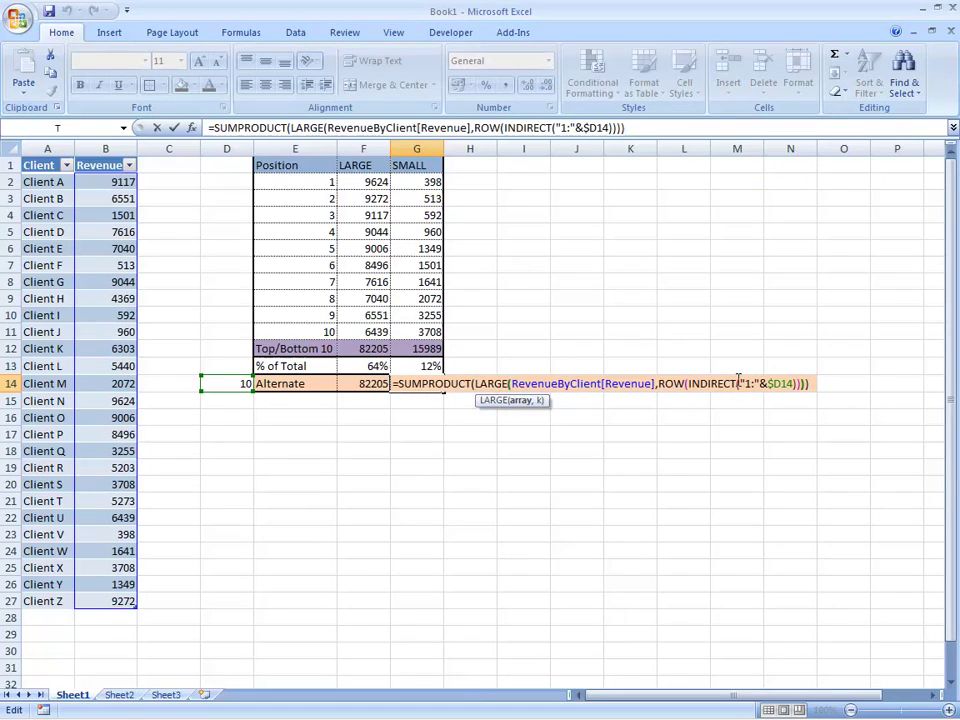
pyautogui.hotkey('ctrl', 'shift', 'Left')
pyautogui.write('small')
pyautogui.press('Return')
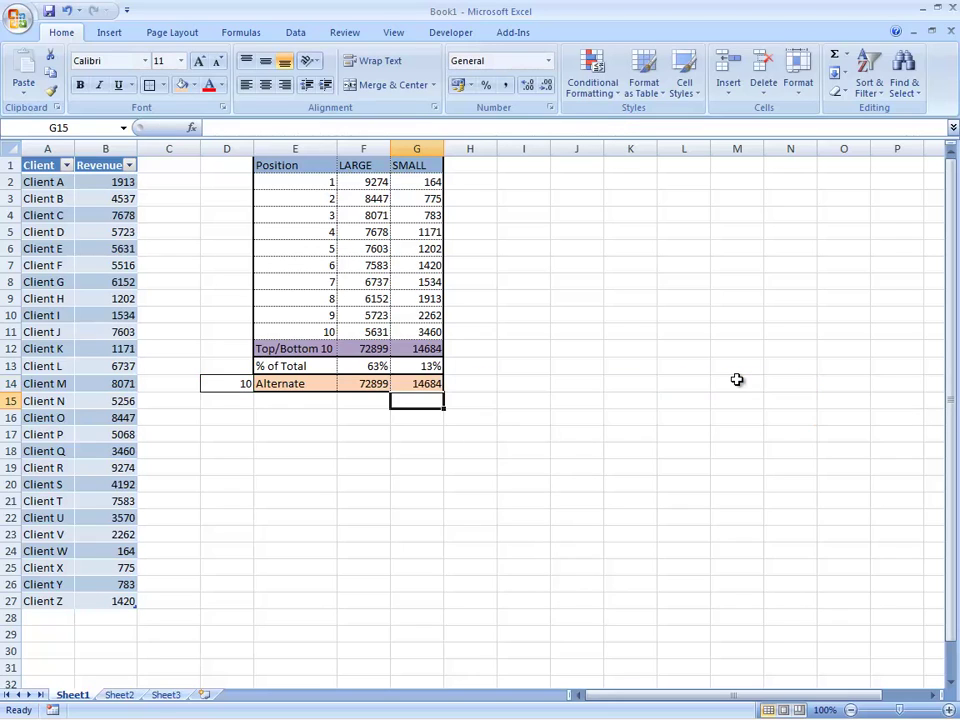
pyautogui.press('Up')
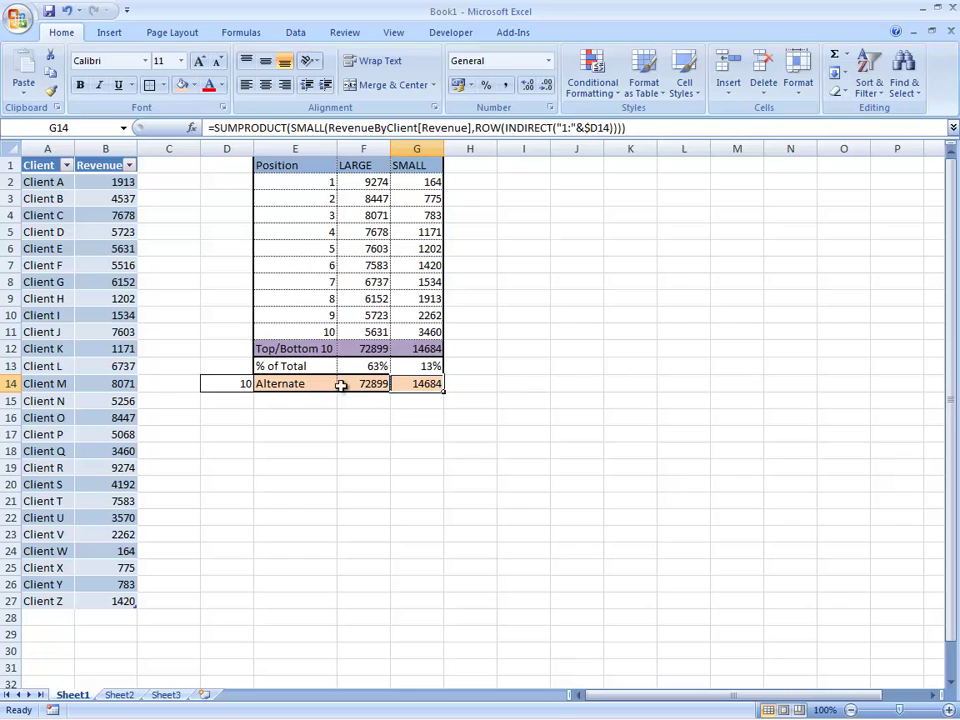
# Set the position count in D14 to 13 and compare the combined sum of F14:G14 with the sum of the Revenue column.
pyautogui.click(233, 380)
pyautogui.write('13')
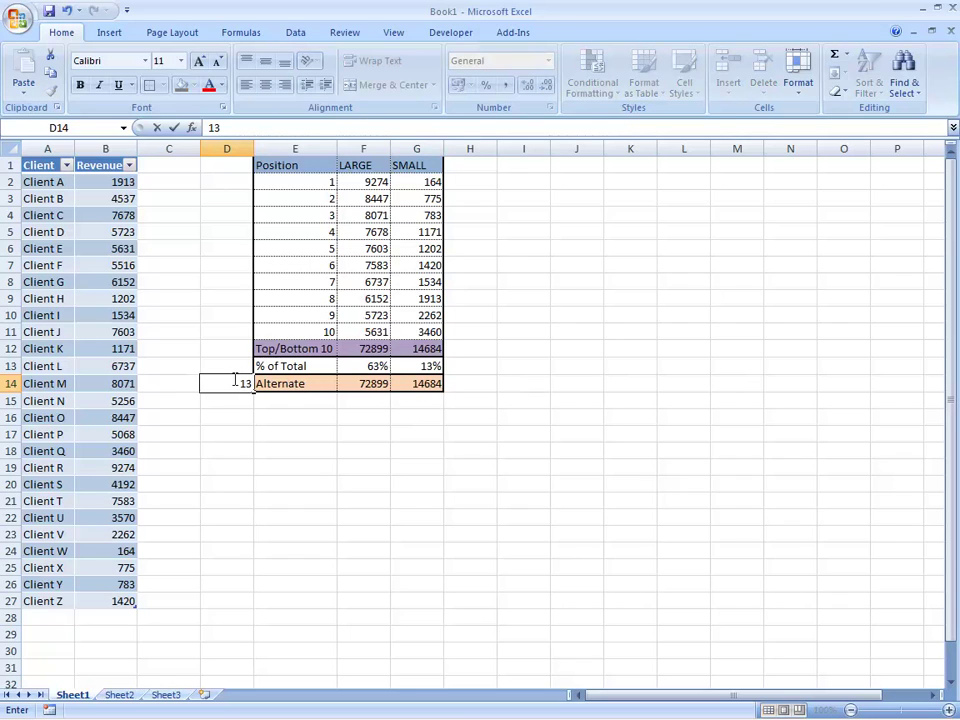
pyautogui.press('Return')
pyautogui.moveTo(358, 380); pyautogui.dragTo(396, 384)
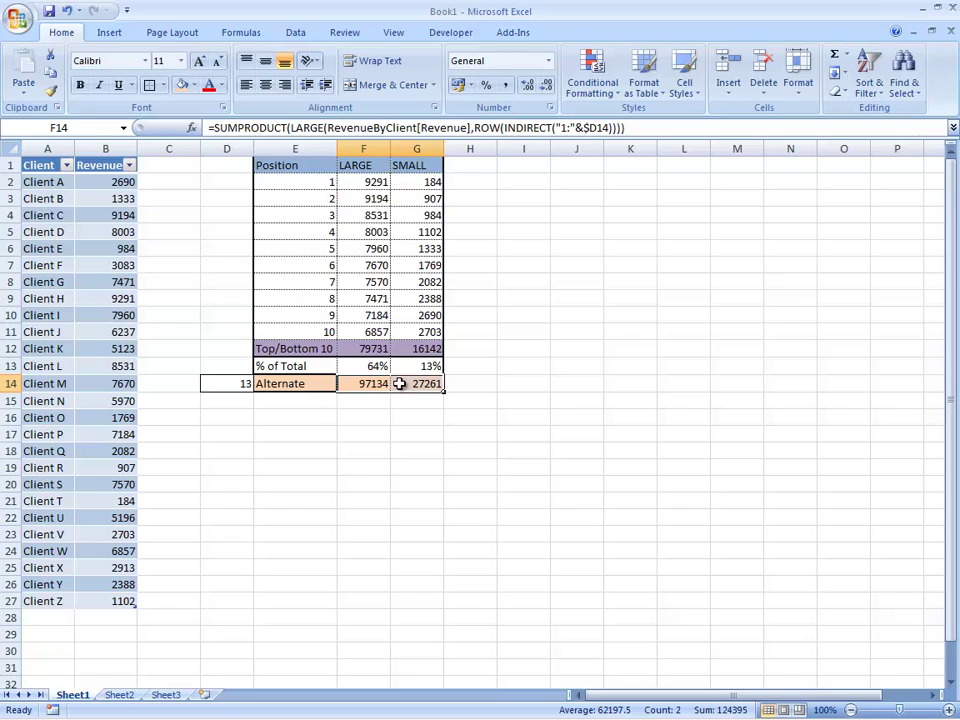
pyautogui.click(126, 184)
pyautogui.hotkey('ctrl', 'shift', 'Down')
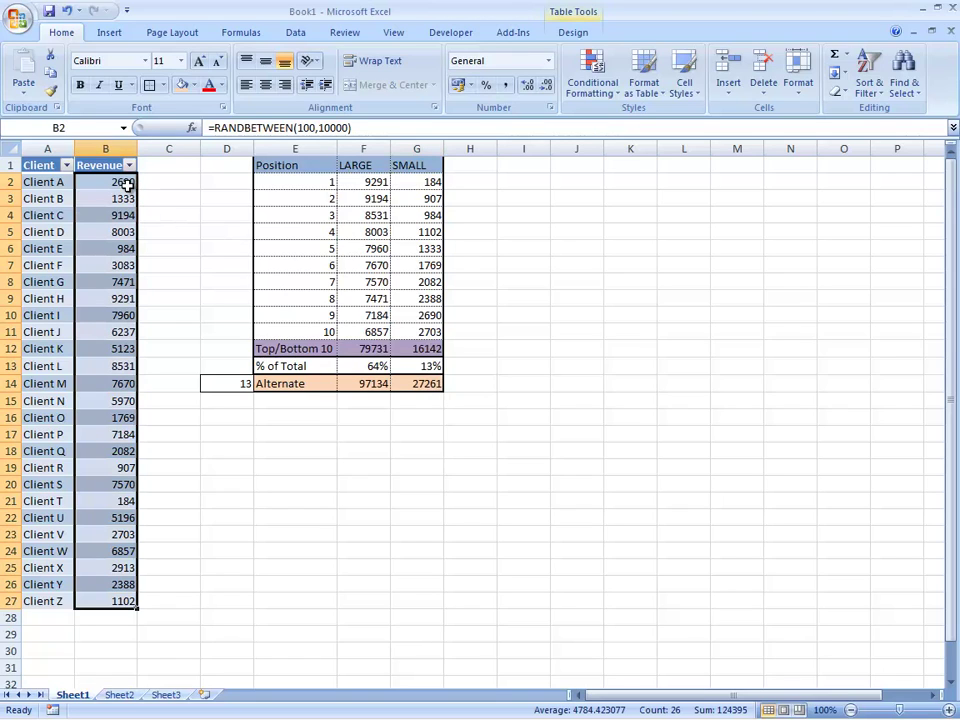
pyautogui.hotkey('ctrl', 'Home')
# Reset the position count in D14 to 10 and return to cell A1.
pyautogui.click(228, 384)
pyautogui.write('13')
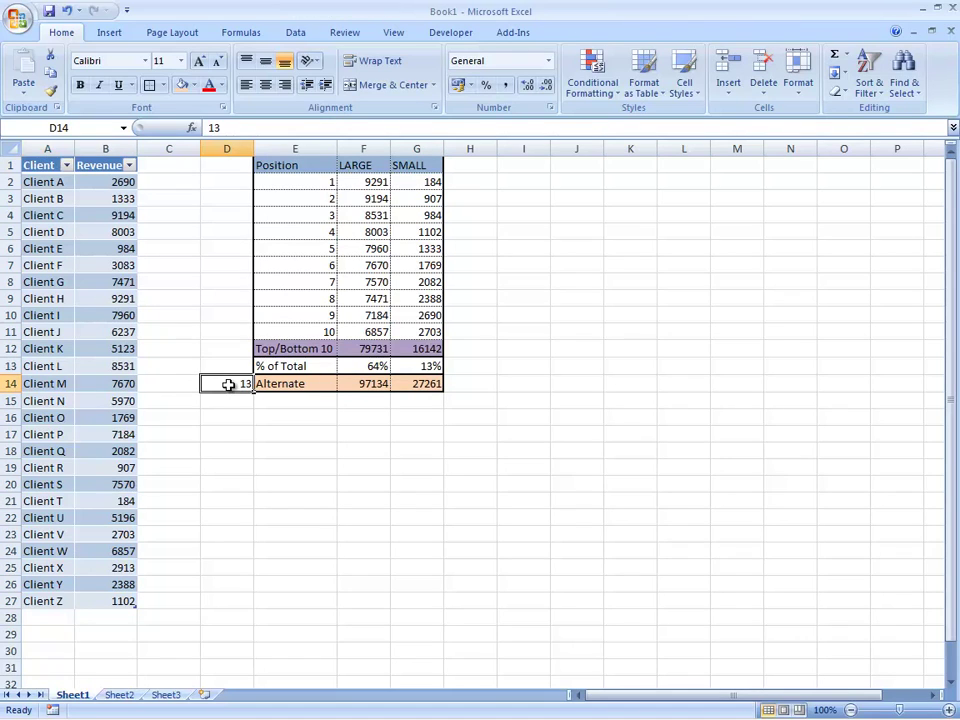
pyautogui.press('BackSpace')
pyautogui.write('0')
pyautogui.press('Return')
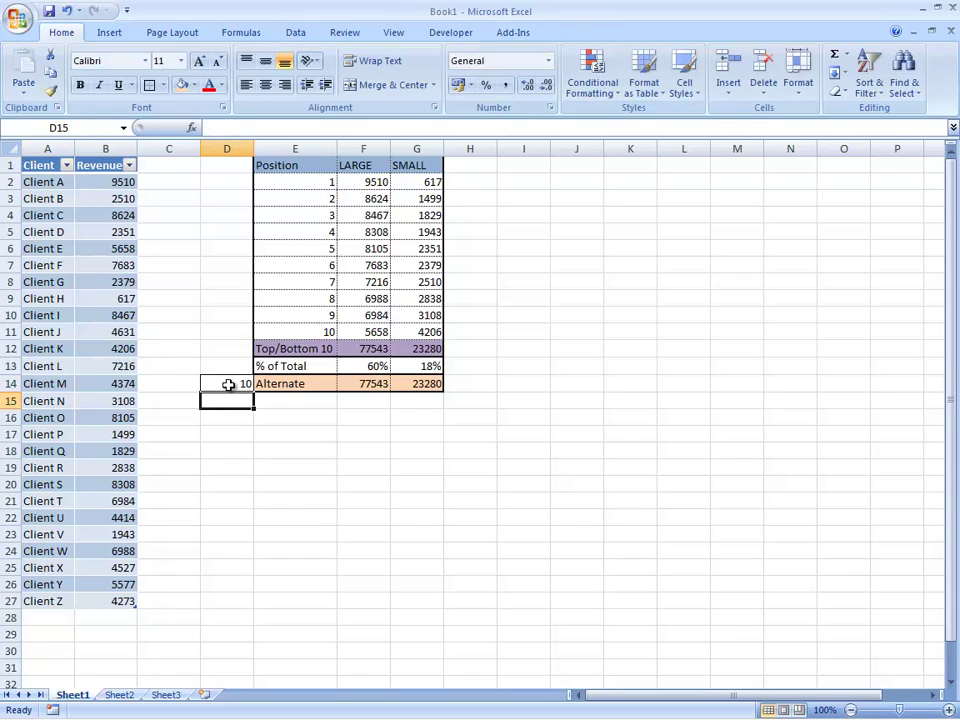
pyautogui.hotkey('ctrl', 'Home')
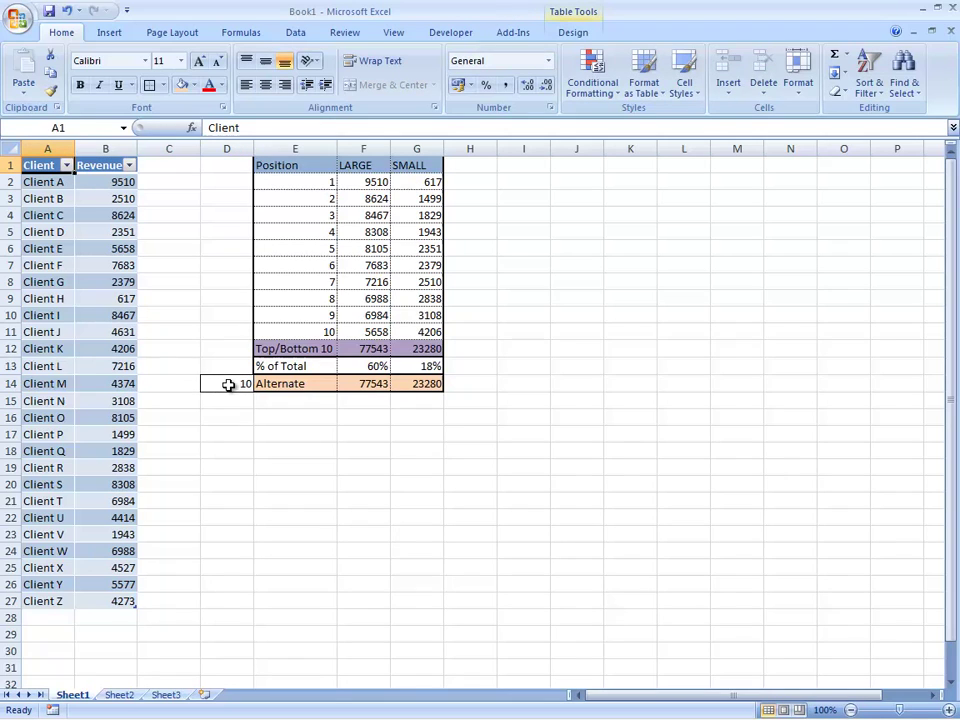